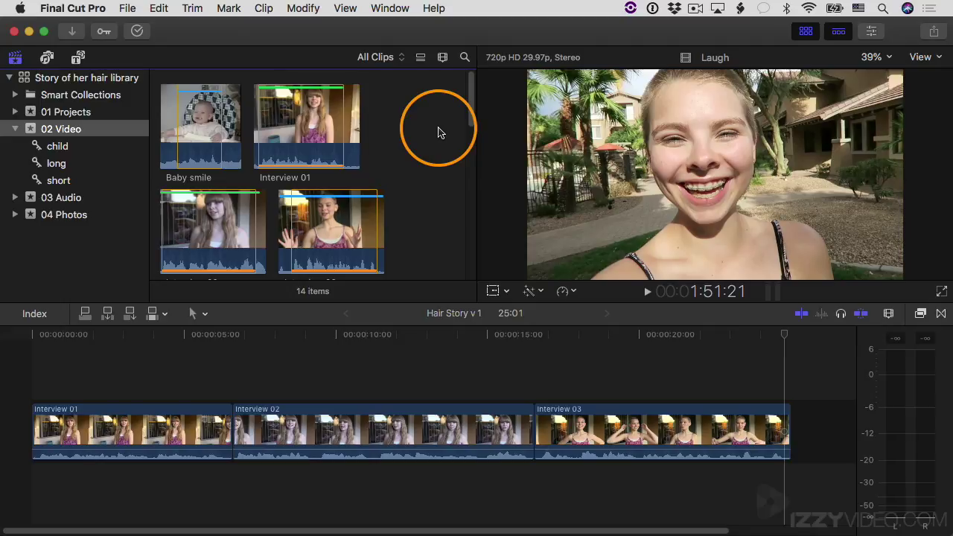
Find the "Trinity giggle enter frame" clip in the 02 Video event and preview it.
{"action": "left_click_drag", "start_coordinate": [473, 89], "coordinate": [455, 250]}
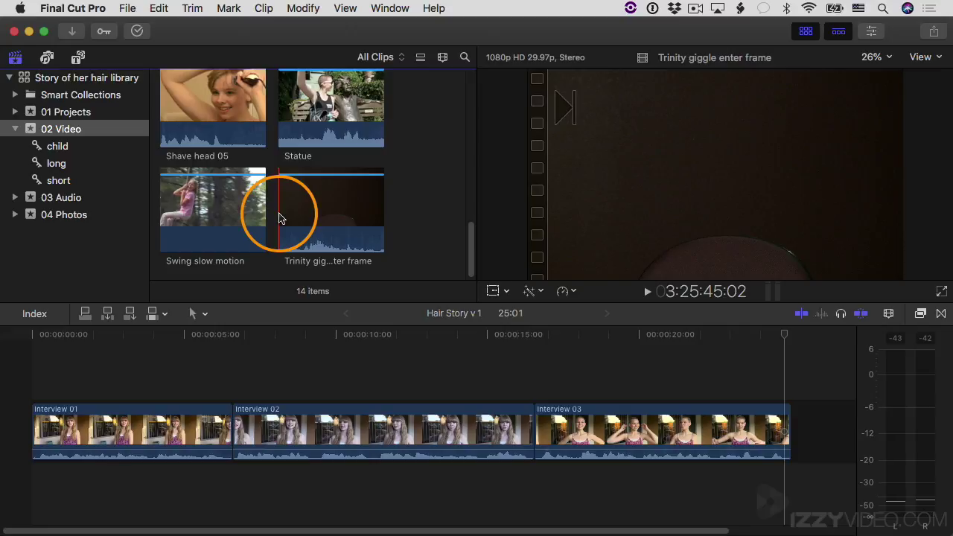
{"action": "key", "text": "space"}
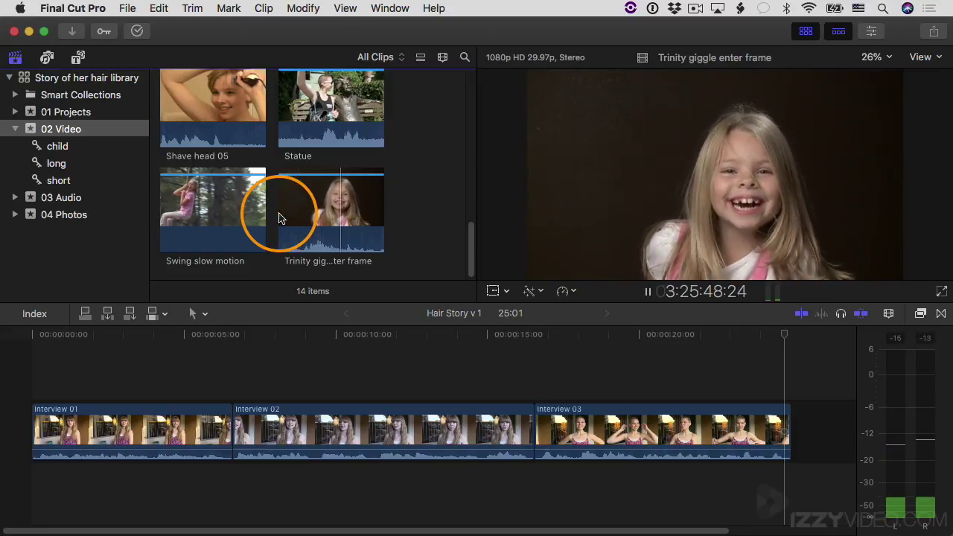
{"action": "key", "text": "space"}
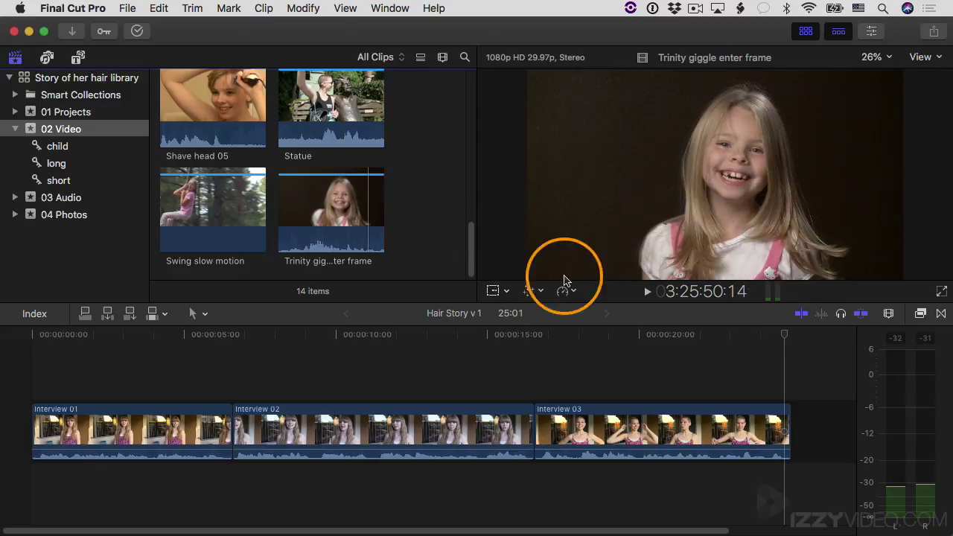
Insert only the video of the "Trinity giggle enter frame" clip at the start of the timeline, before Interview 01.
{"action": "left_click", "coordinate": [675, 334]}
{"action": "left_click_drag", "start_coordinate": [606, 343], "coordinate": [28, 343]}
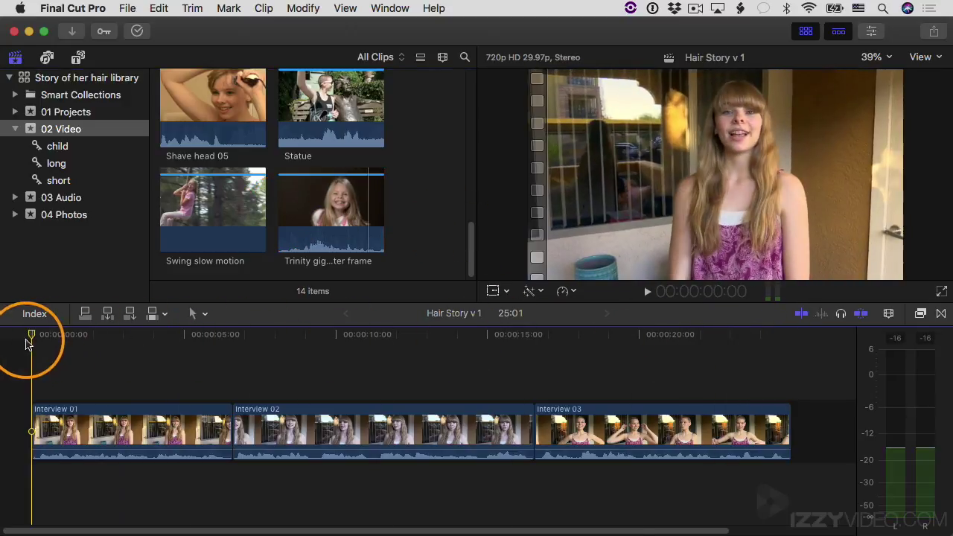
{"action": "left_click", "coordinate": [322, 223]}
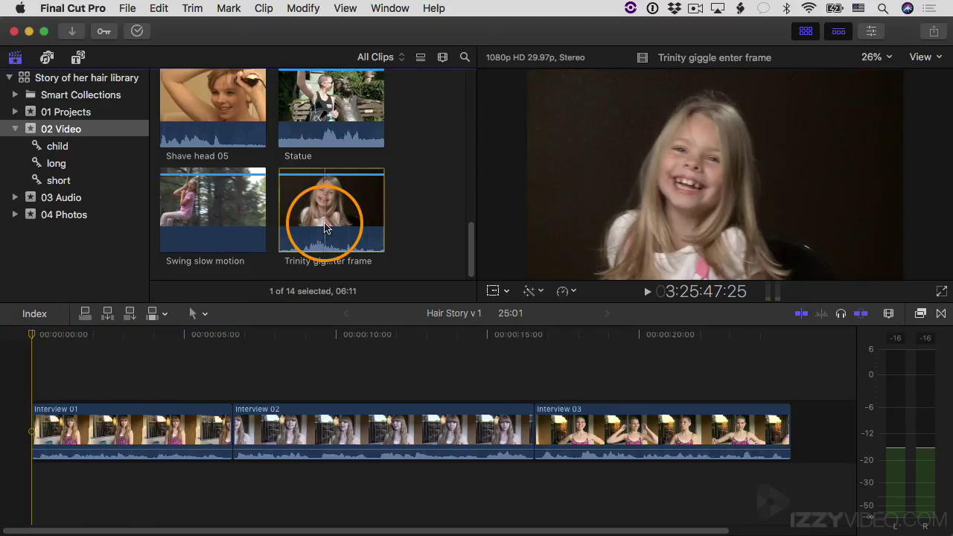
{"action": "left_click", "coordinate": [166, 318]}
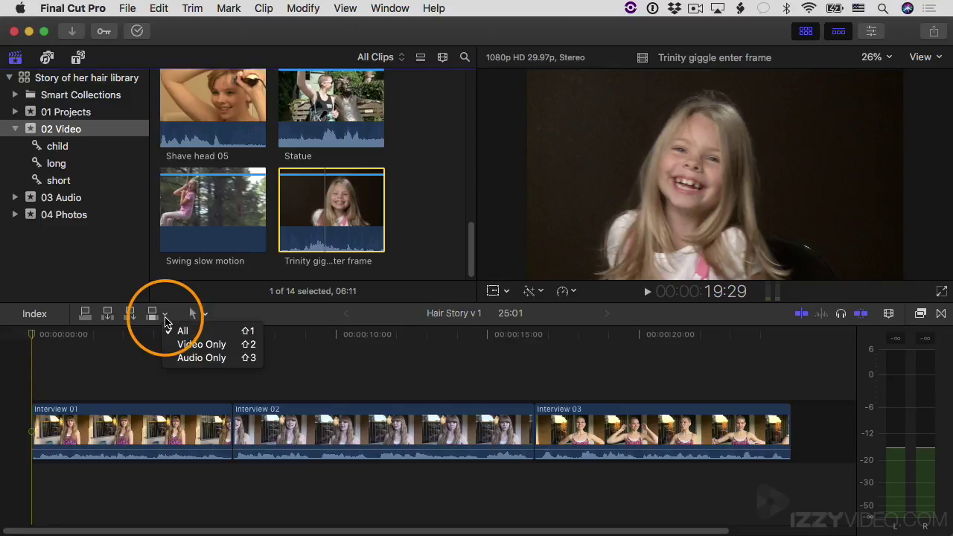
{"action": "left_click", "coordinate": [195, 345]}
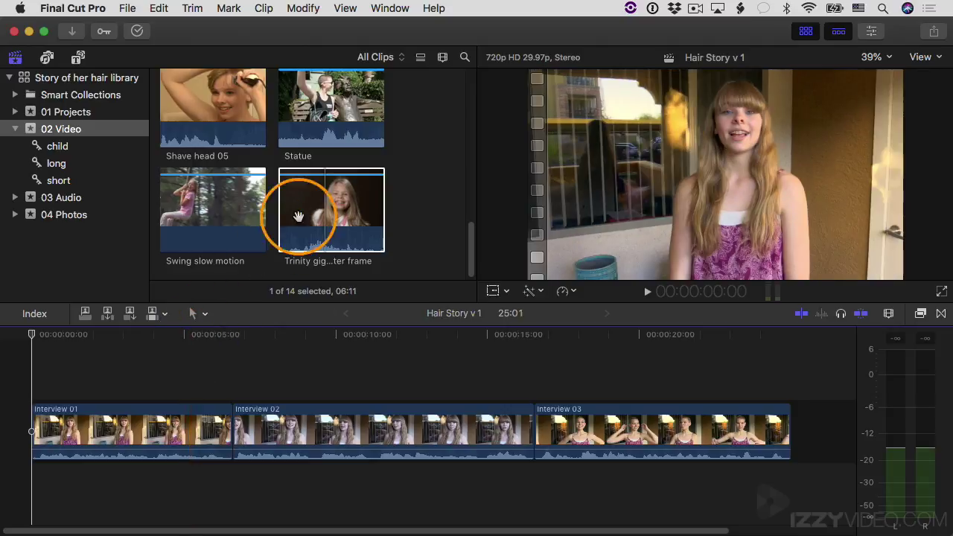
{"action": "left_click", "coordinate": [321, 203]}
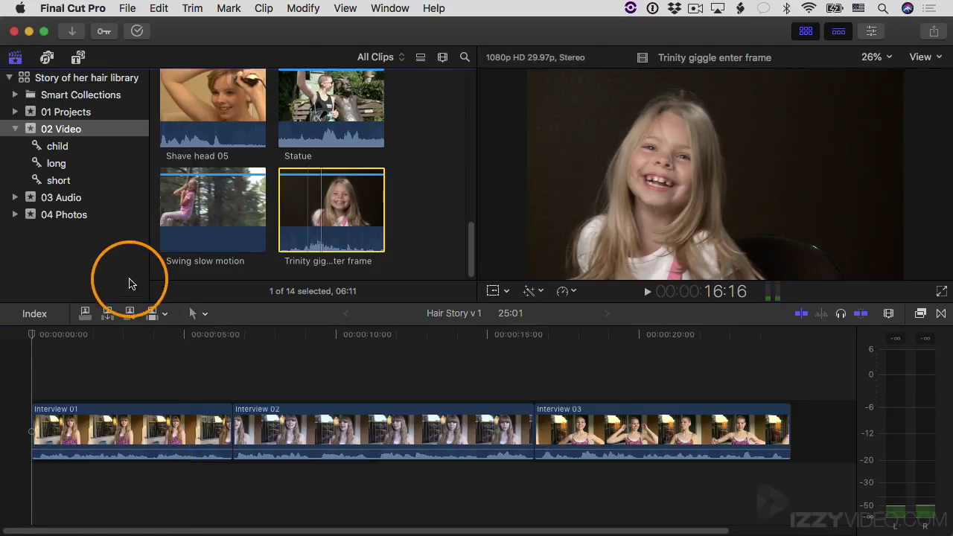
{"action": "left_click", "coordinate": [108, 318]}
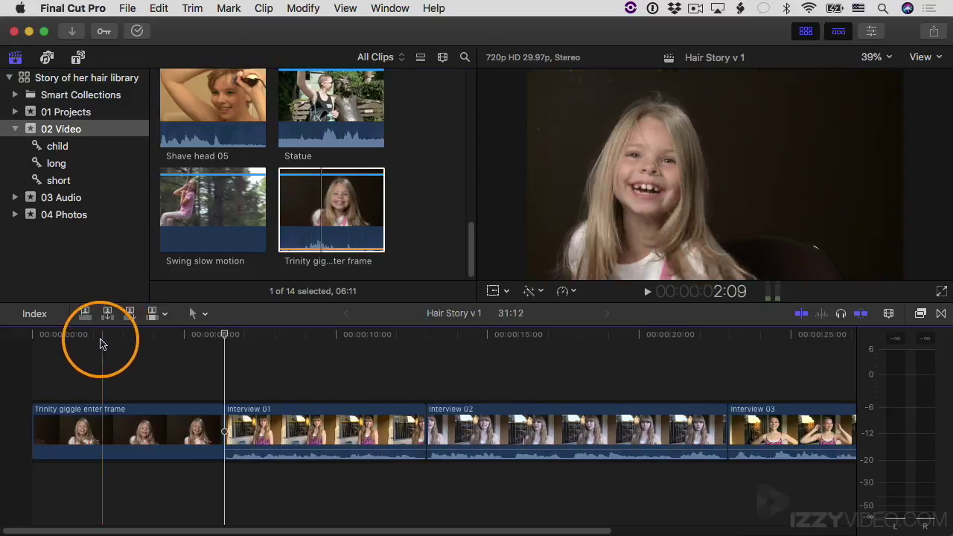
Play the video-only clip from the start of the timeline, and undo its insertion.
{"action": "left_click", "coordinate": [46, 340]}
{"action": "left_click_drag", "start_coordinate": [46, 344], "coordinate": [18, 346]}
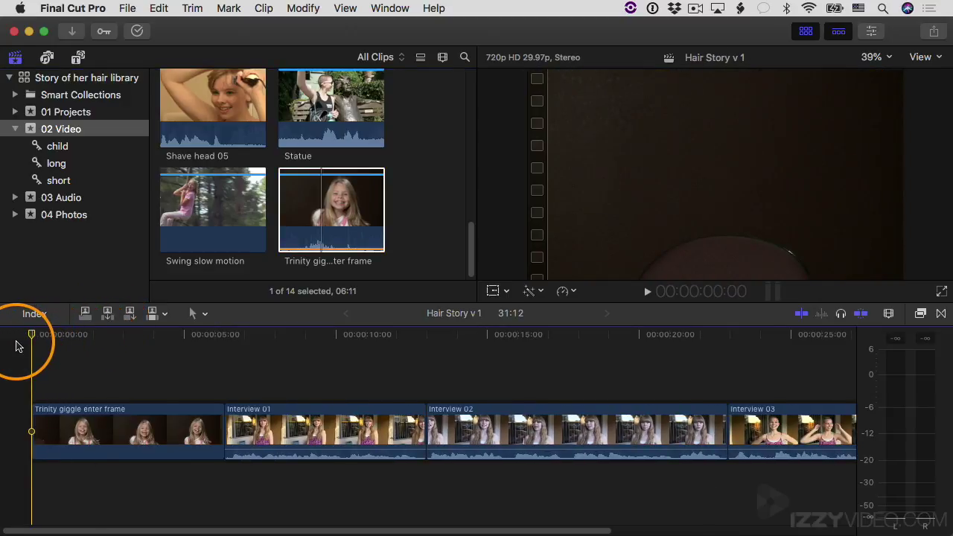
{"action": "key", "text": "space"}
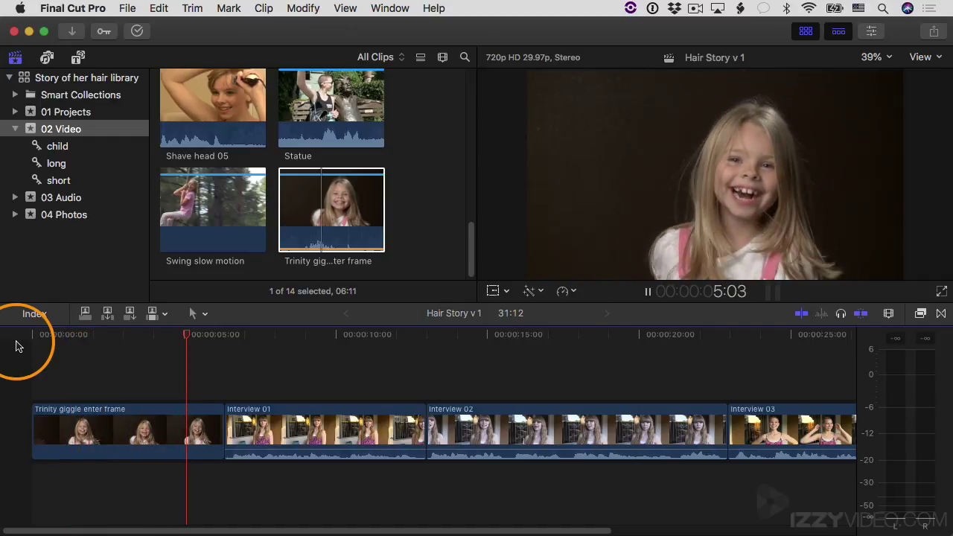
{"action": "key", "text": "space"}
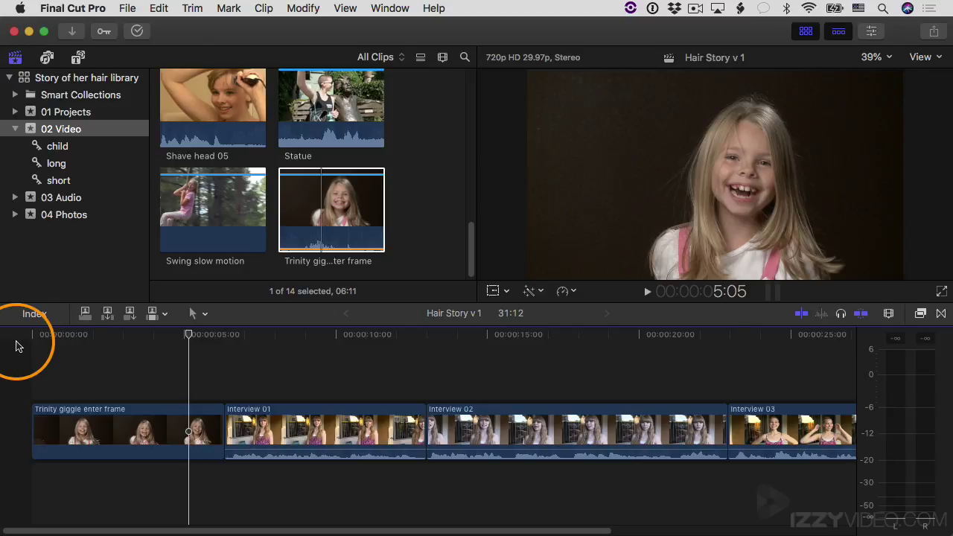
{"action": "key", "text": "super+z"}
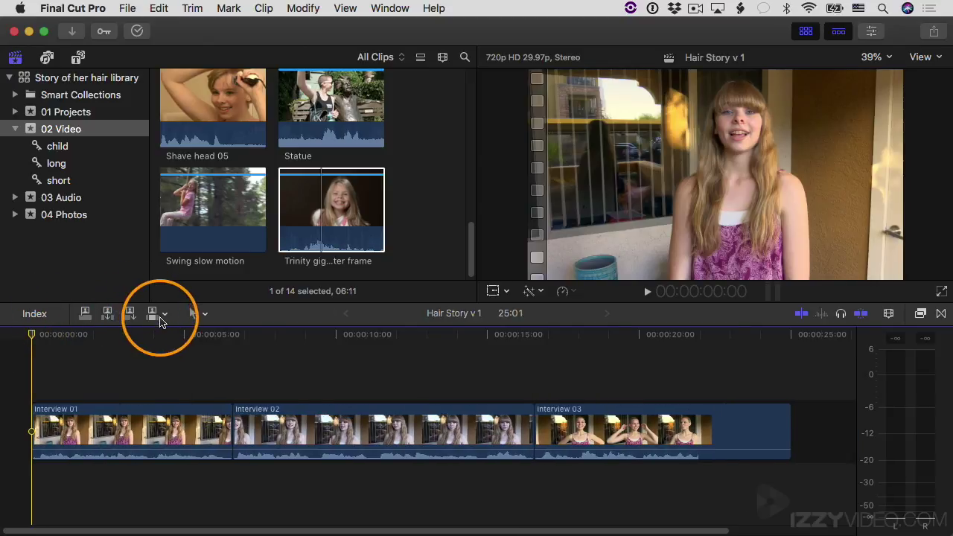
Insert only the audio of the "Trinity giggle enter frame" clip at the start of the timeline, before Interview 01.
{"action": "left_click", "coordinate": [164, 316]}
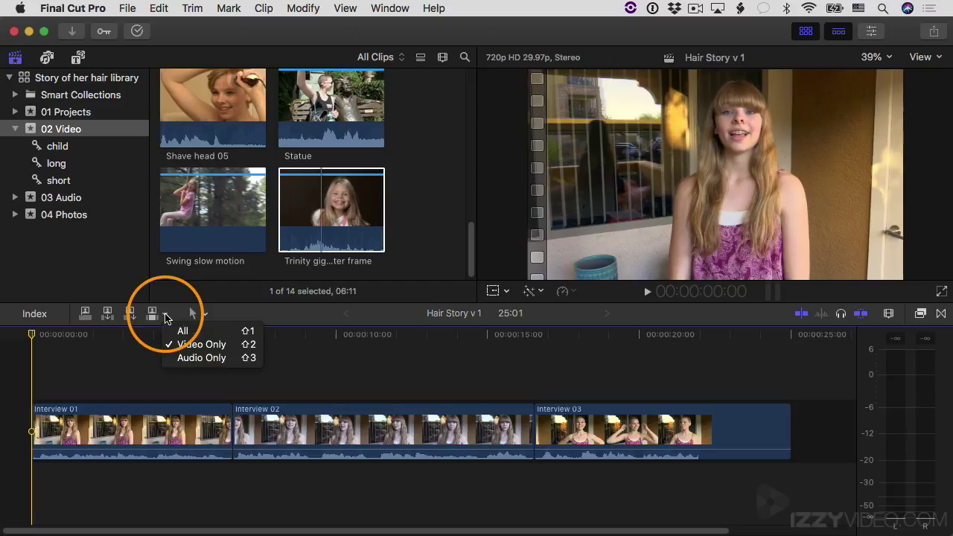
{"action": "left_click", "coordinate": [183, 358]}
{"action": "left_click", "coordinate": [318, 214]}
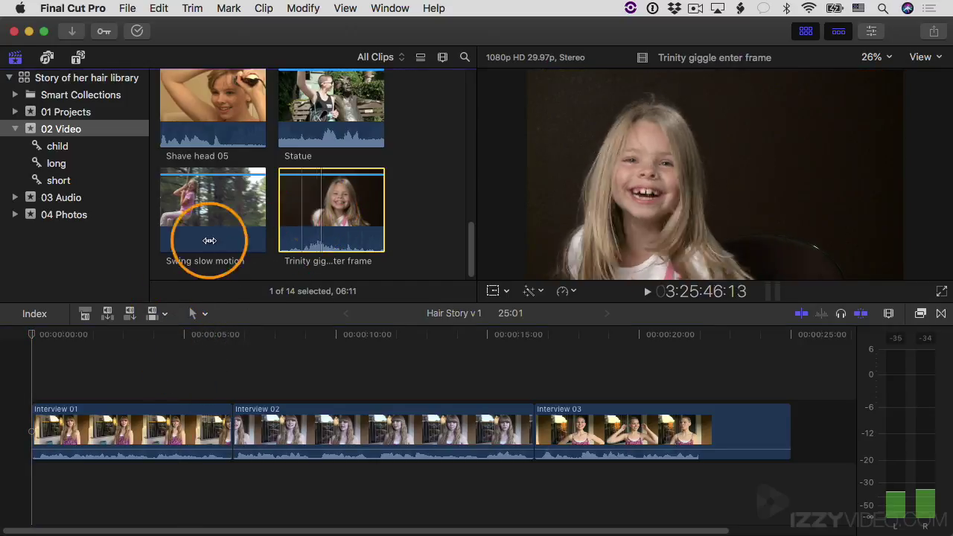
{"action": "left_click", "coordinate": [108, 316]}
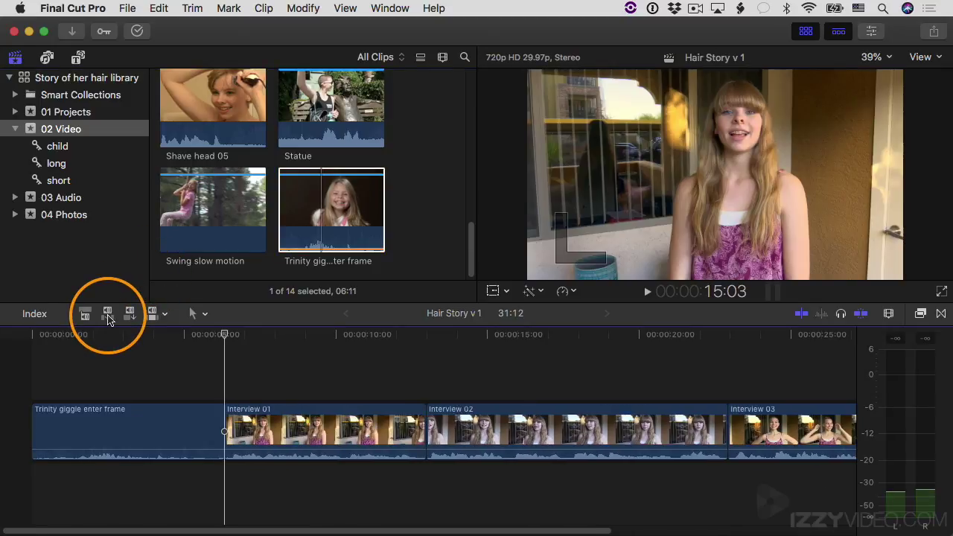
Play the audio-only clip from the start of the timeline, and undo its insertion.
{"action": "left_click", "coordinate": [32, 339]}
{"action": "key", "text": "space"}
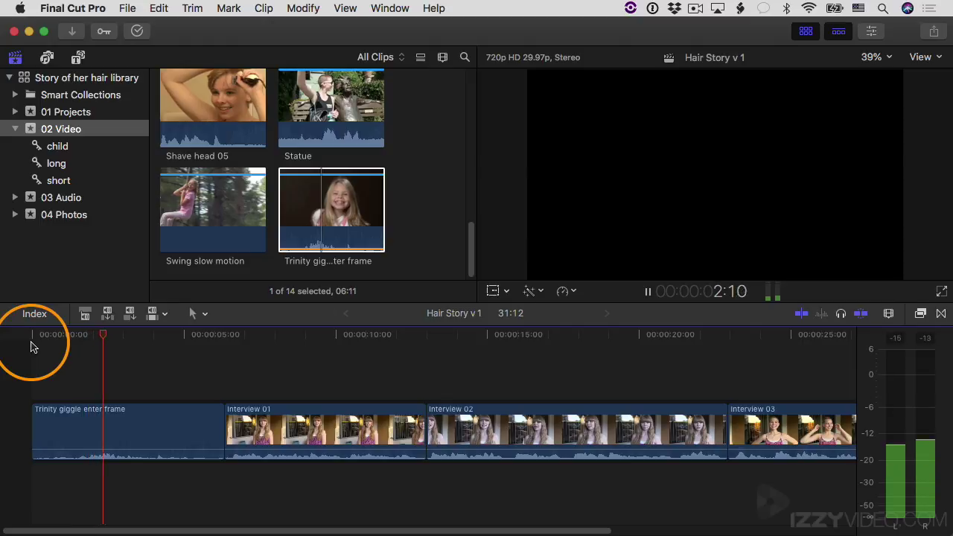
{"action": "key", "text": "space"}
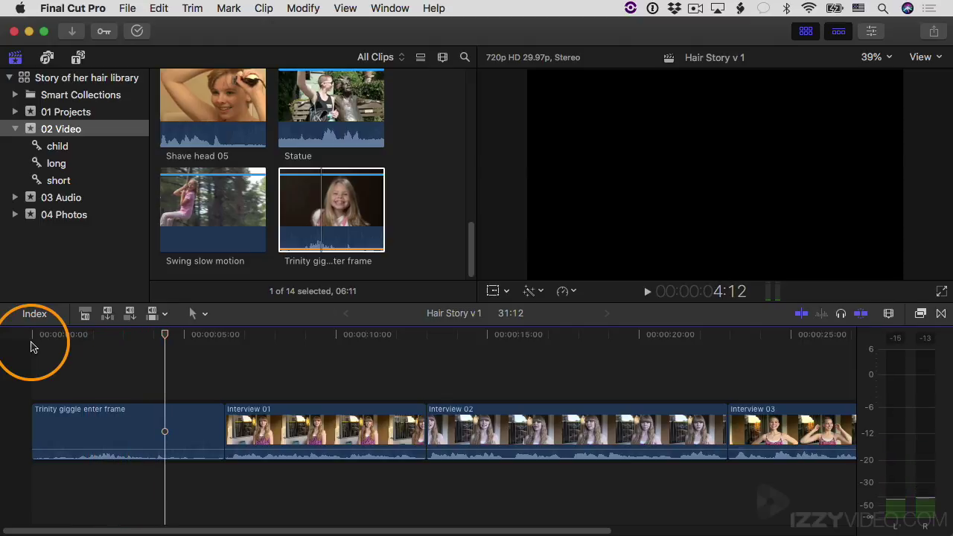
{"action": "key", "text": "super+z"}
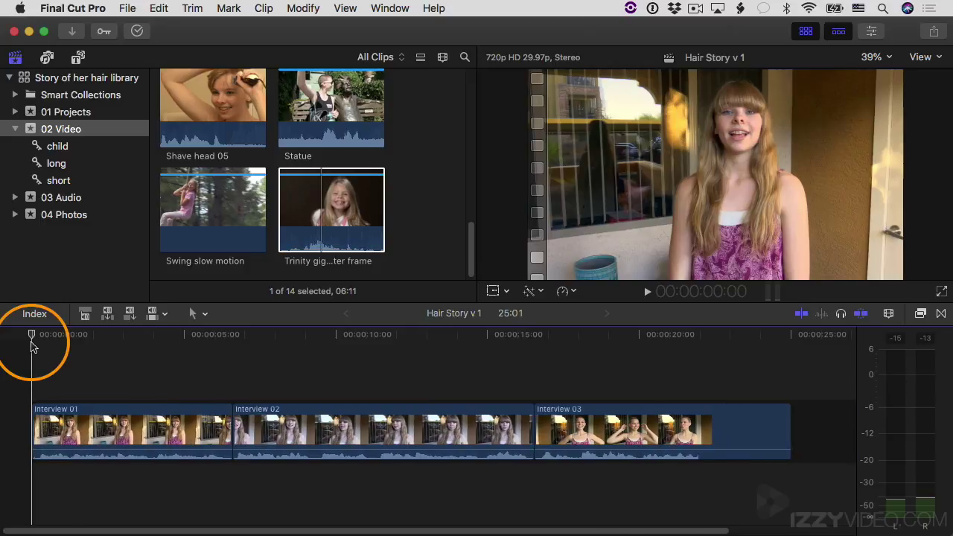
Set edits to use all media, both video and audio, and turn off audio skimming.
{"action": "left_click", "coordinate": [160, 316]}
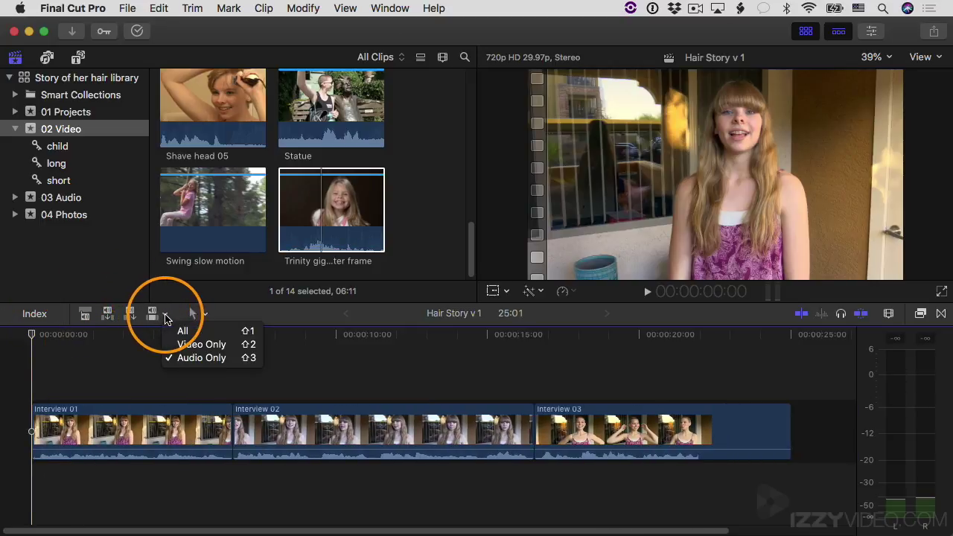
{"action": "left_click", "coordinate": [180, 330]}
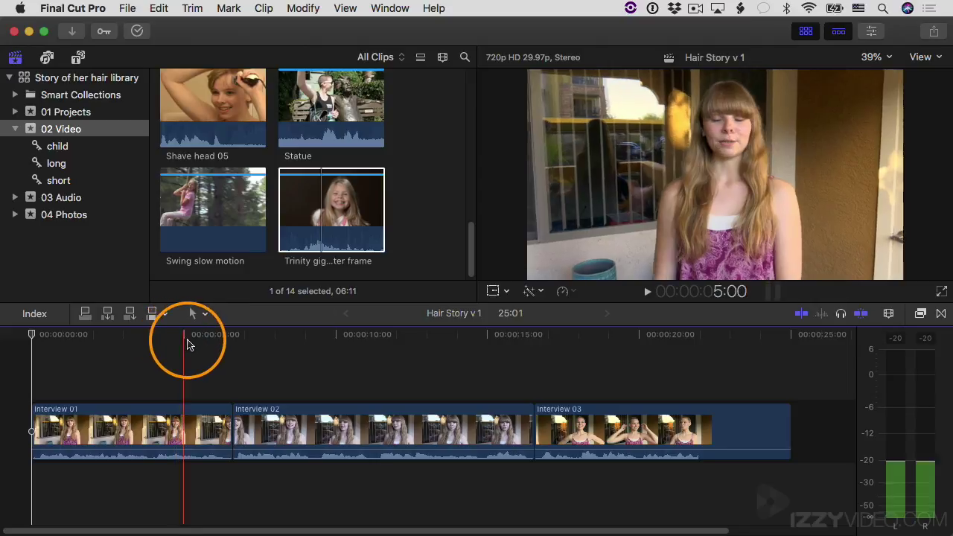
{"action": "key", "text": "space"}
{"action": "left_click", "coordinate": [191, 358]}
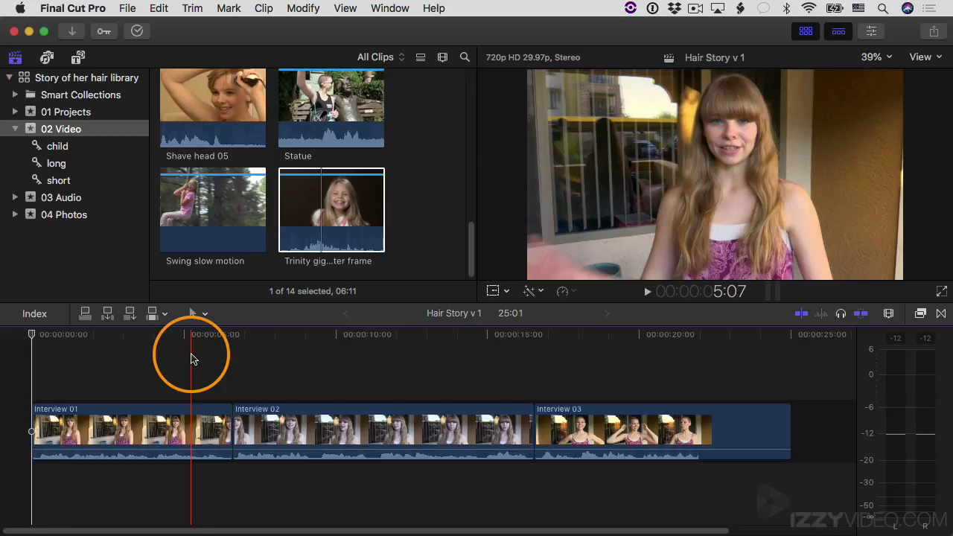
{"action": "key", "text": "Home"}
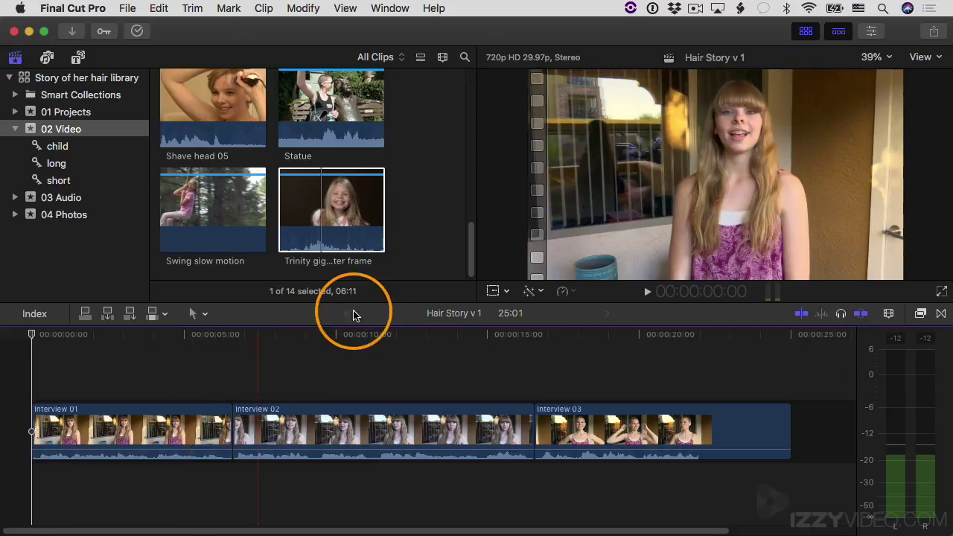
{"action": "left_click", "coordinate": [821, 314]}
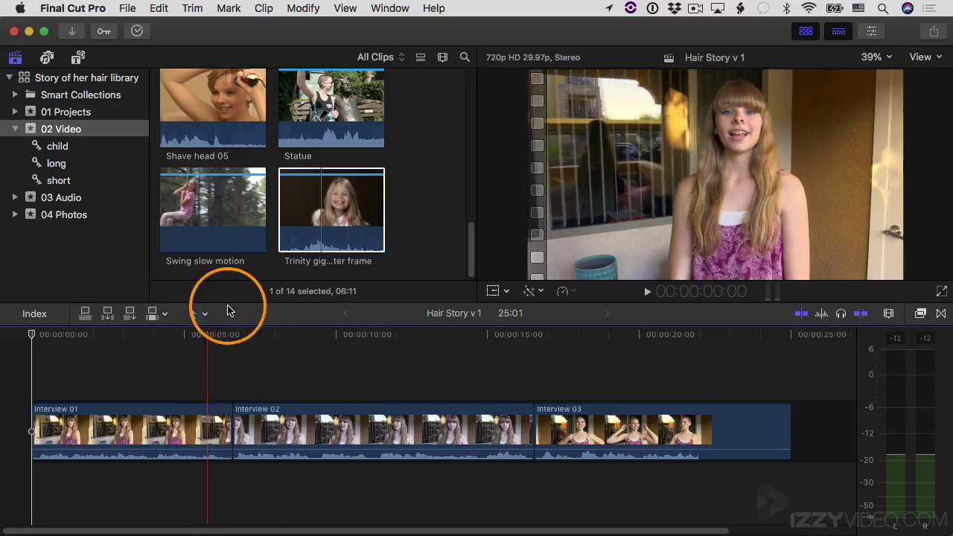
Place the full "Trinity giggle enter frame" clip before Interview 01 at the timeline's start, and play its beginning.
{"action": "left_click", "coordinate": [306, 231]}
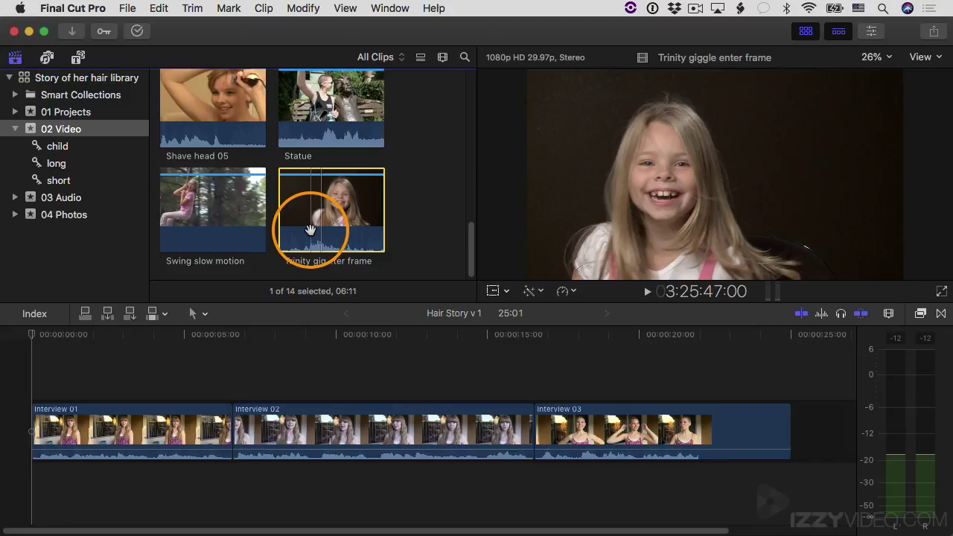
{"action": "left_click_drag", "start_coordinate": [315, 203], "coordinate": [31, 438]}
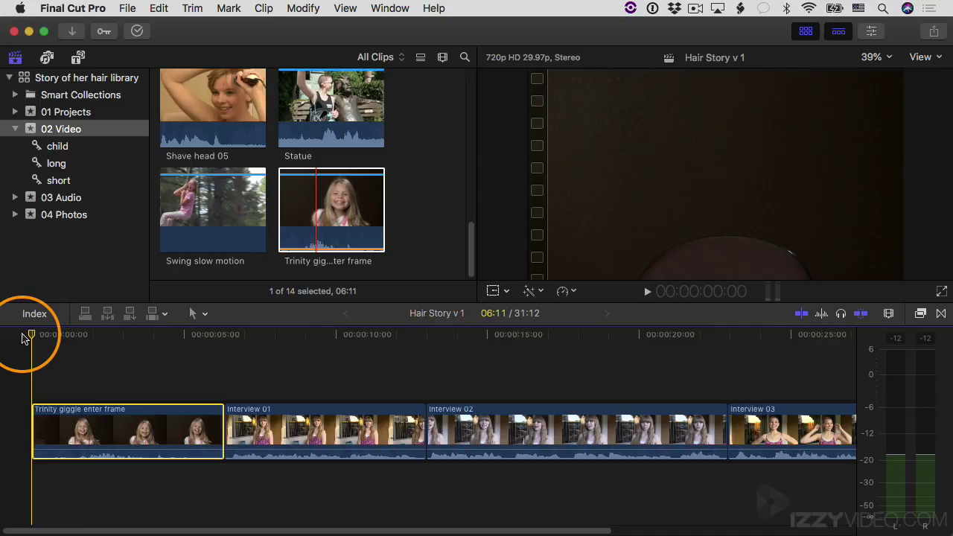
{"action": "key", "text": "space"}
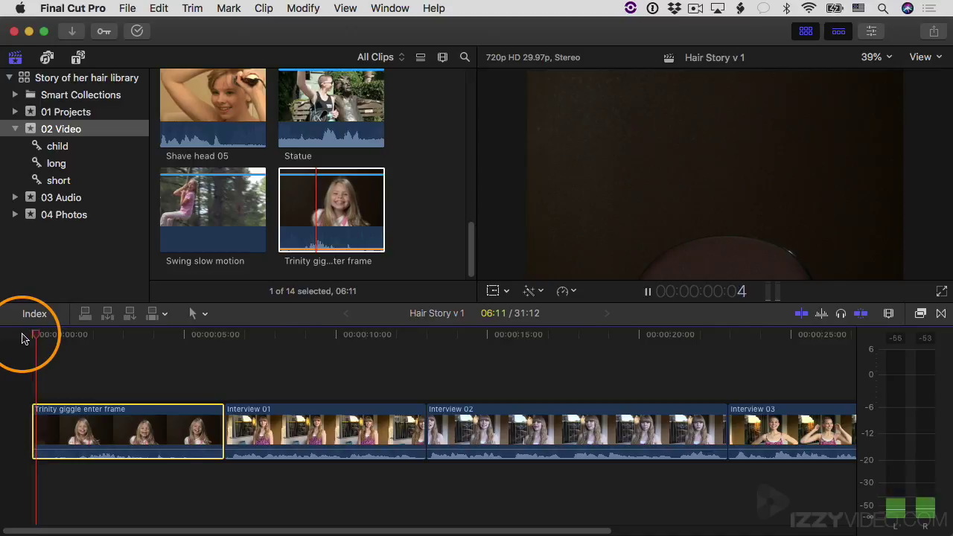
{"action": "key", "text": "space"}
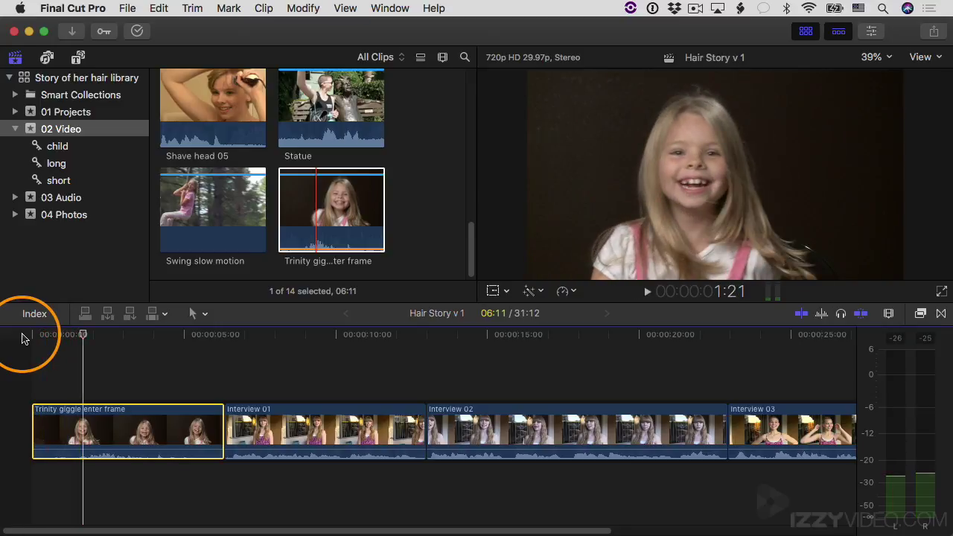
Find frame 16, just before the girl enters the picture, and trim the start of the giggle clip to that point.
{"action": "key", "text": "Left"}
{"action": "key", "text": "Left"}
{"action": "key", "text": "Left"}
{"action": "key", "text": "Left"}
{"action": "key", "text": "Left"}
{"action": "key", "text": "Left"}
{"action": "key", "text": "Left"}
{"action": "key", "text": "Left"}
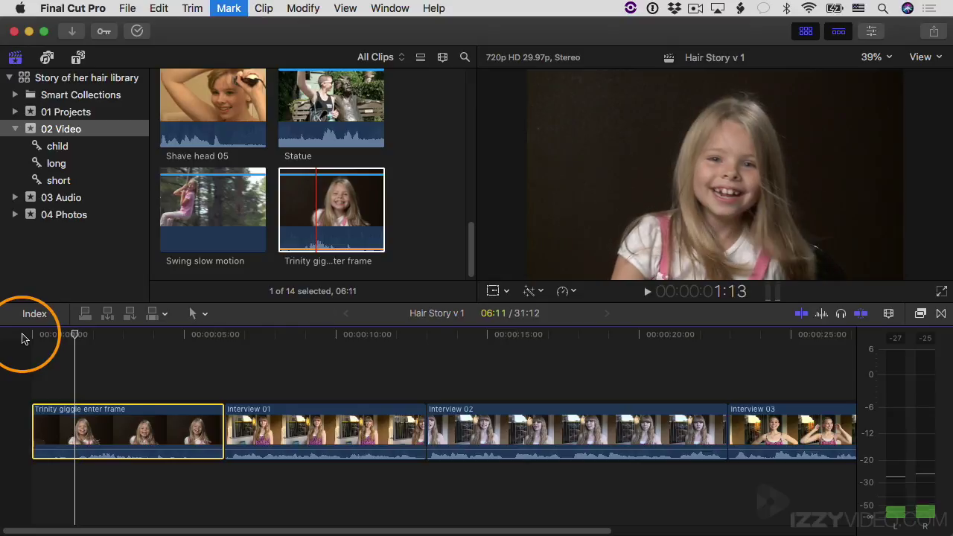
{"action": "key", "text": "Left"}
{"action": "key", "text": "Left"}
{"action": "key", "text": "Left"}
{"action": "key", "text": "Left"}
{"action": "key", "text": "Left"}
{"action": "key", "text": "Left"}
{"action": "key", "text": "Left"}
{"action": "key", "text": "Left"}
{"action": "key", "text": "Left"}
{"action": "key", "text": "Left"}
{"action": "key", "text": "Left"}
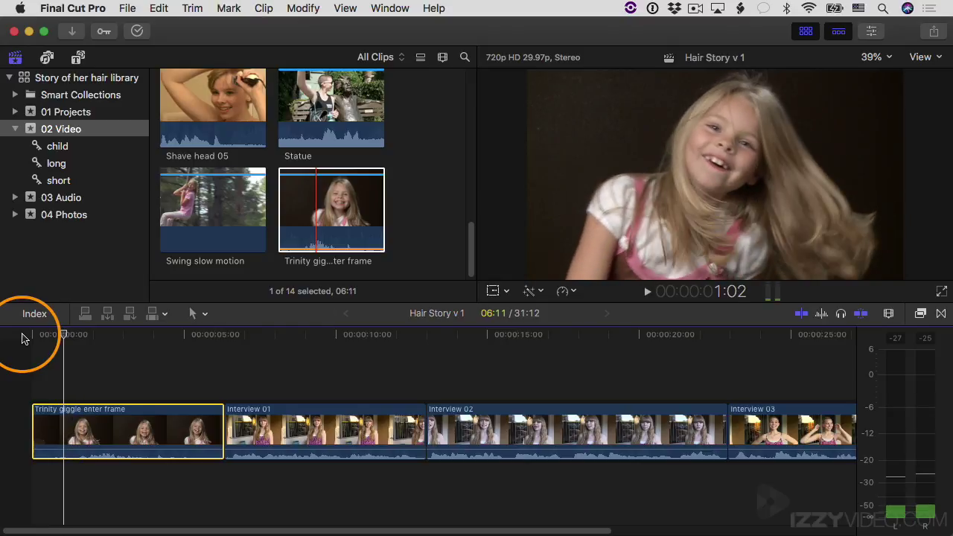
{"action": "key", "text": "Left"}
{"action": "key", "text": "Left"}
{"action": "key", "text": "Left"}
{"action": "key", "text": "Left"}
{"action": "key", "text": "Left"}
{"action": "key", "text": "Left"}
{"action": "key", "text": "Left"}
{"action": "key", "text": "Left"}
{"action": "key", "text": "Left"}
{"action": "key", "text": "Left"}
{"action": "key", "text": "Left"}
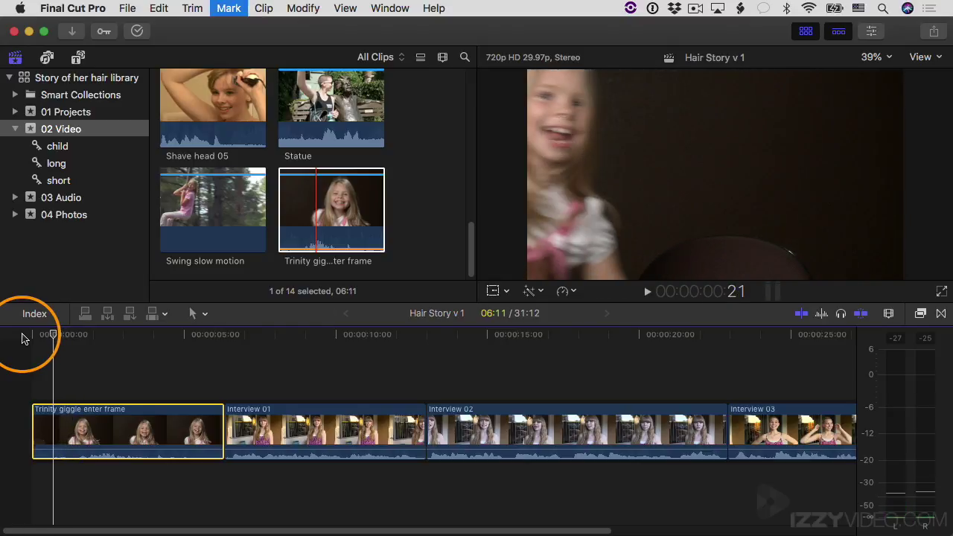
{"action": "key", "text": "Left"}
{"action": "key", "text": "Left"}
{"action": "key", "text": "Left"}
{"action": "key", "text": "Left"}
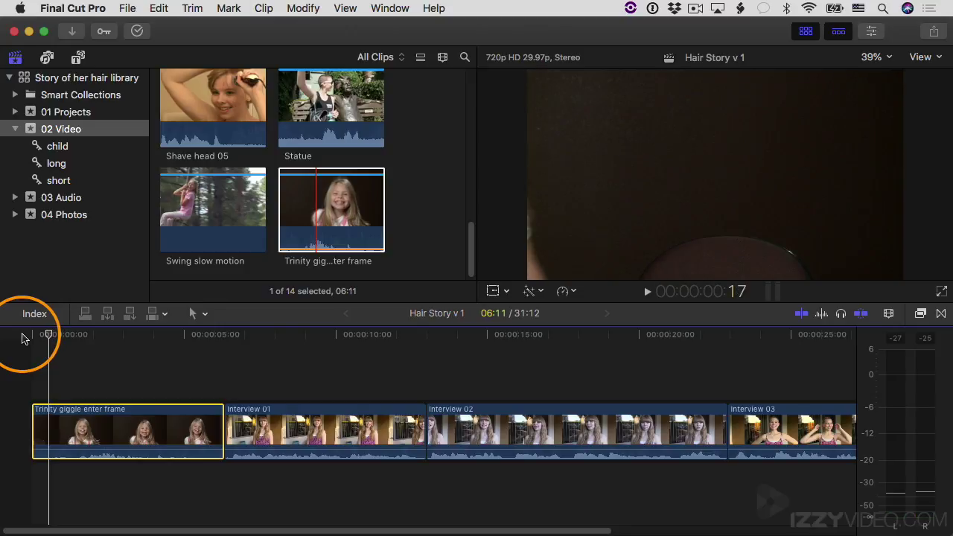
{"action": "key", "text": "Left"}
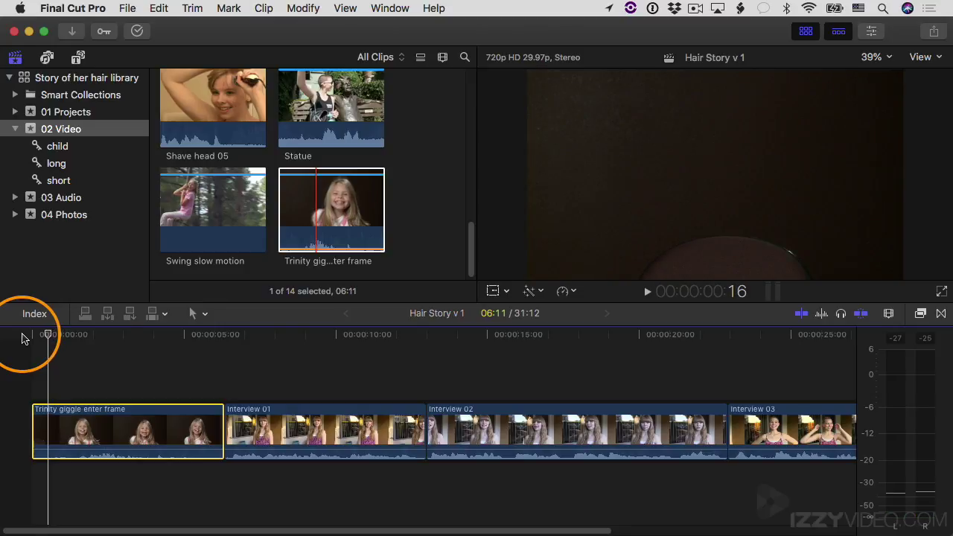
{"action": "left_click", "coordinate": [45, 335]}
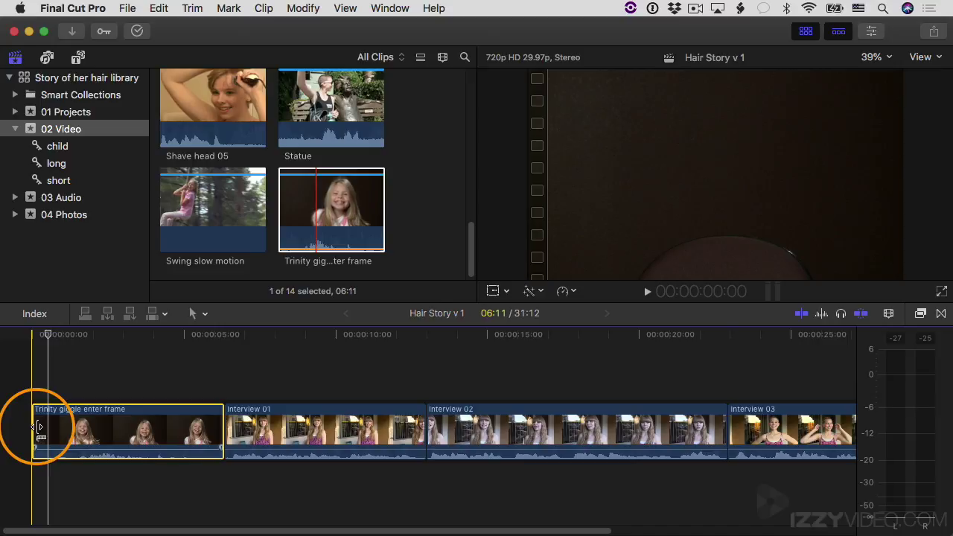
{"action": "left_click_drag", "start_coordinate": [38, 426], "coordinate": [48, 429]}
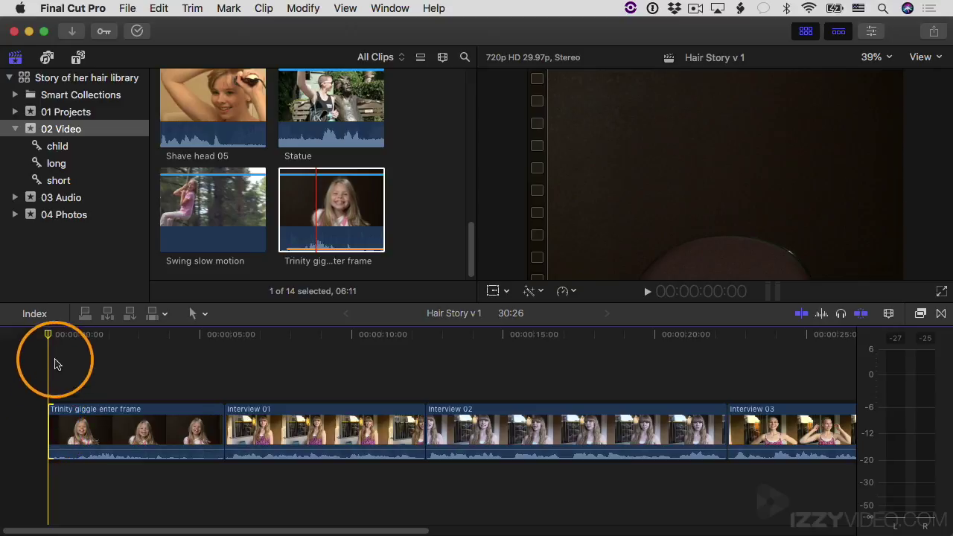
Play the trimmed giggle clip from the start of the timeline and stop near her big smile.
{"action": "left_click", "coordinate": [862, 315]}
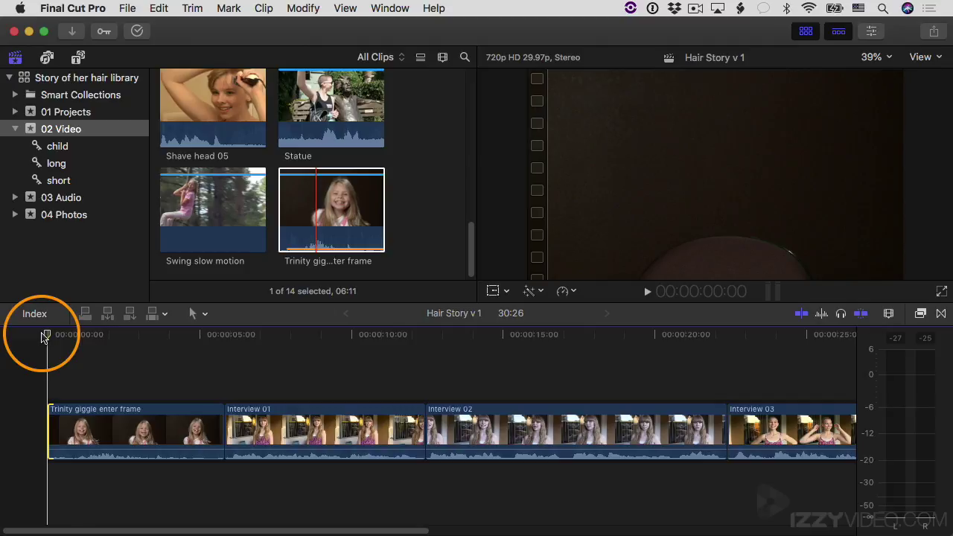
{"action": "key", "text": "space"}
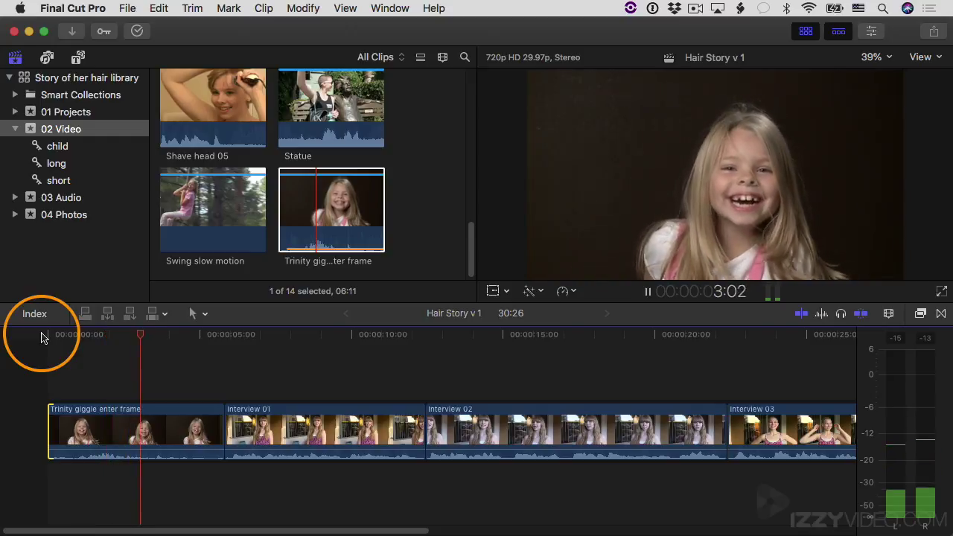
{"action": "key", "text": "space"}
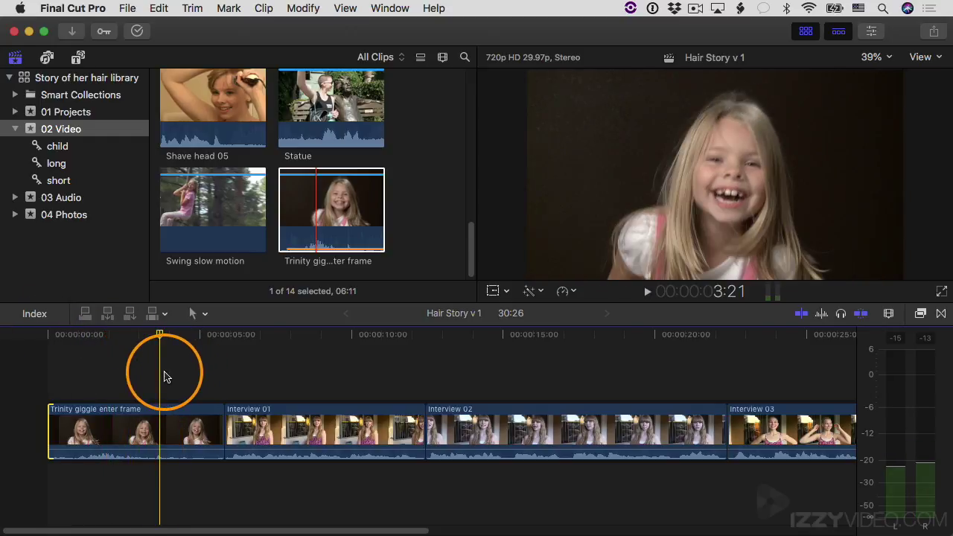
Find the smiling frame at 3:16 frame by frame, and trim the end of the giggle clip back to it.
{"action": "key", "text": "Left"}
{"action": "key", "text": "Left"}
{"action": "key", "text": "Left"}
{"action": "key", "text": "Left"}
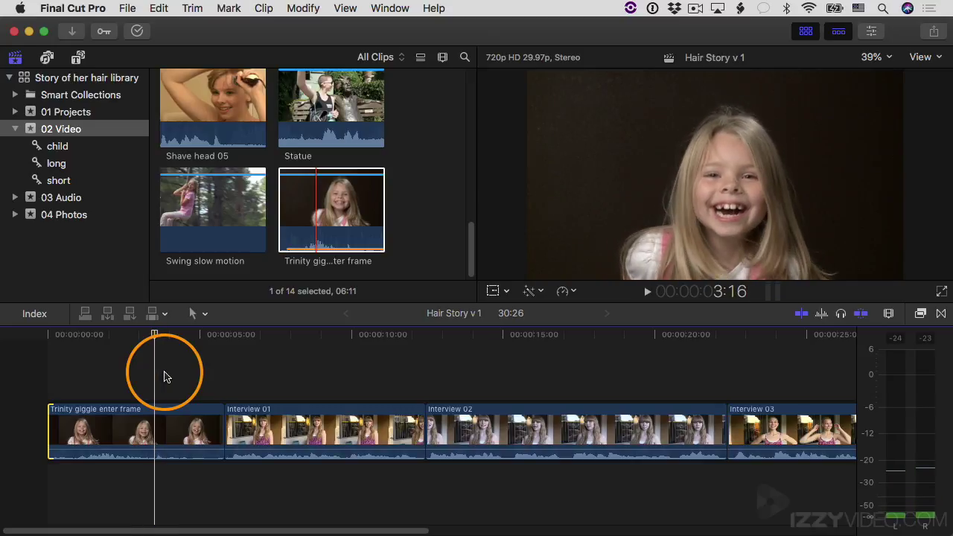
{"action": "key", "text": "Right"}
{"action": "key", "text": "Left"}
{"action": "key", "text": "Left"}
{"action": "key", "text": "Left"}
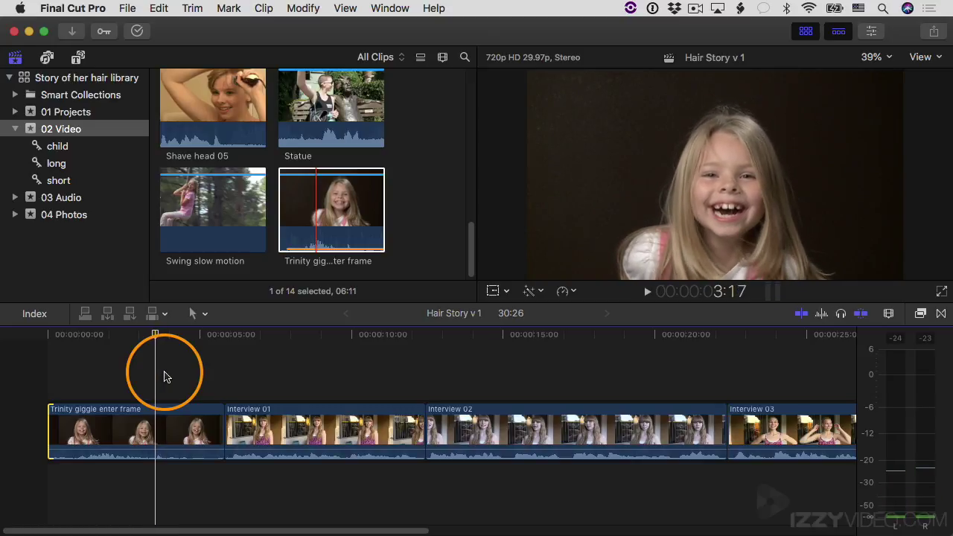
{"action": "key", "text": "Left"}
{"action": "key", "text": "Left"}
{"action": "key", "text": "Left"}
{"action": "key", "text": "Left"}
{"action": "key", "text": "Left"}
{"action": "key", "text": "Left"}
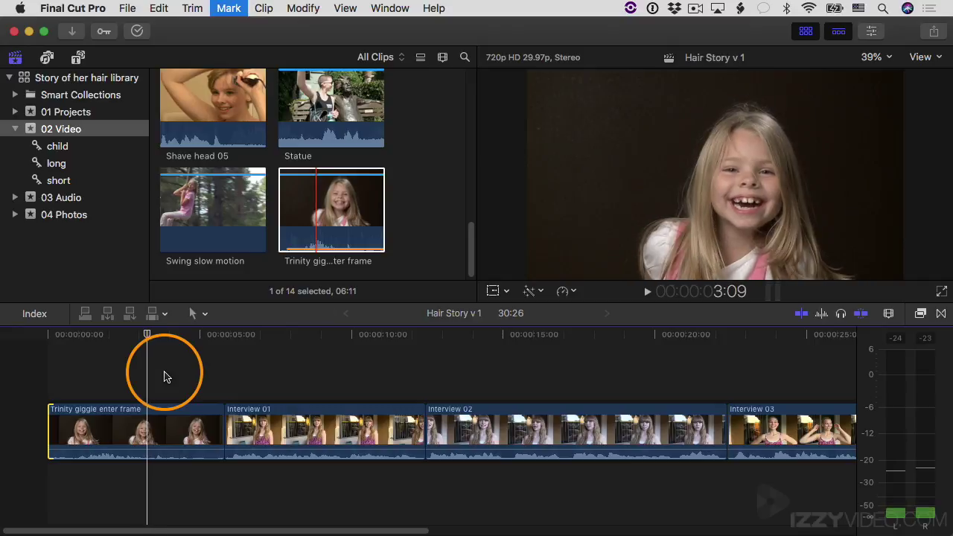
{"action": "key", "text": "Right"}
{"action": "key", "text": "Left"}
{"action": "key", "text": "Right"}
{"action": "key", "text": "Right"}
{"action": "key", "text": "Right"}
{"action": "key", "text": "Right"}
{"action": "key", "text": "Right"}
{"action": "key", "text": "Right"}
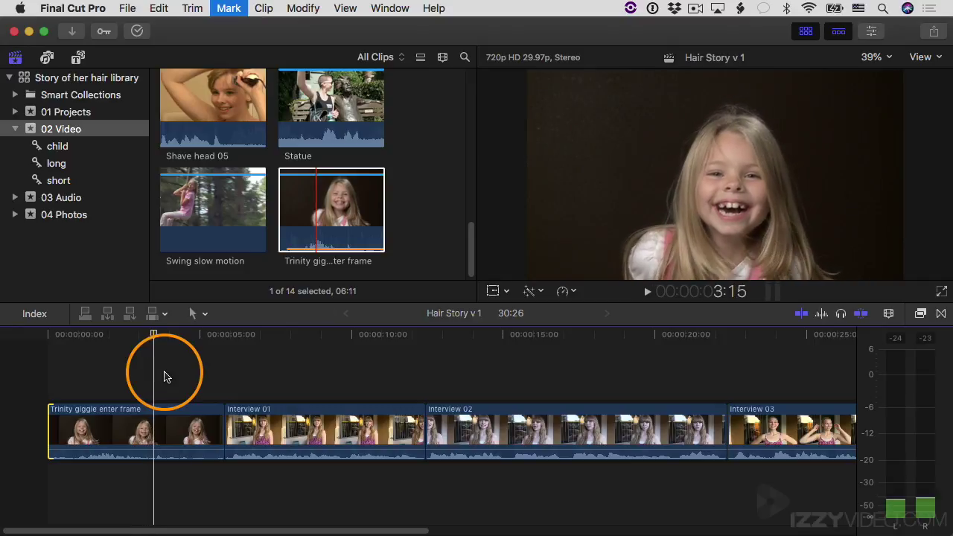
{"action": "key", "text": "Left"}
{"action": "key", "text": "Left"}
{"action": "key", "text": "Left"}
{"action": "key", "text": "Left"}
{"action": "key", "text": "Right"}
{"action": "key", "text": "Right"}
{"action": "key", "text": "Right"}
{"action": "key", "text": "Right"}
{"action": "key", "text": "Right"}
{"action": "key", "text": "Right"}
{"action": "key", "text": "Right"}
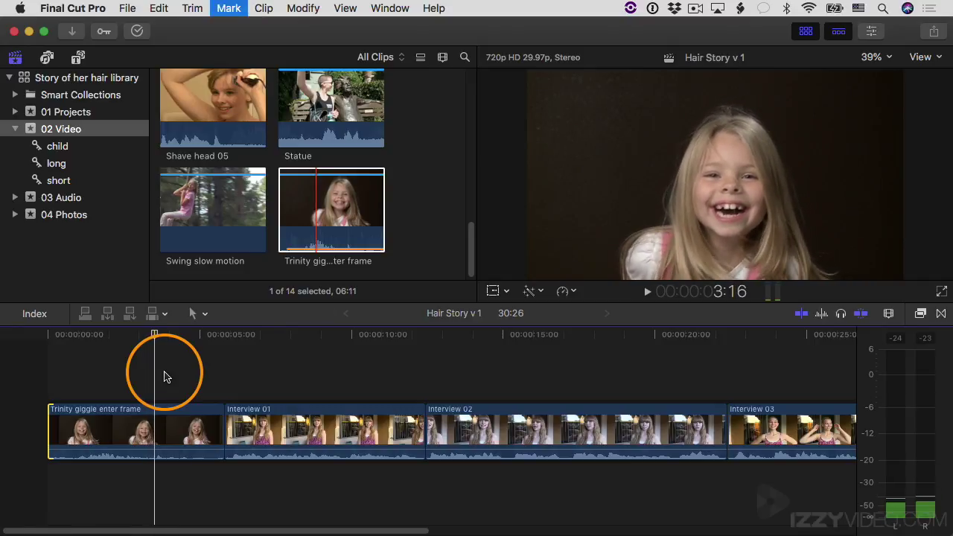
{"action": "key", "text": "Left"}
{"action": "key", "text": "Left"}
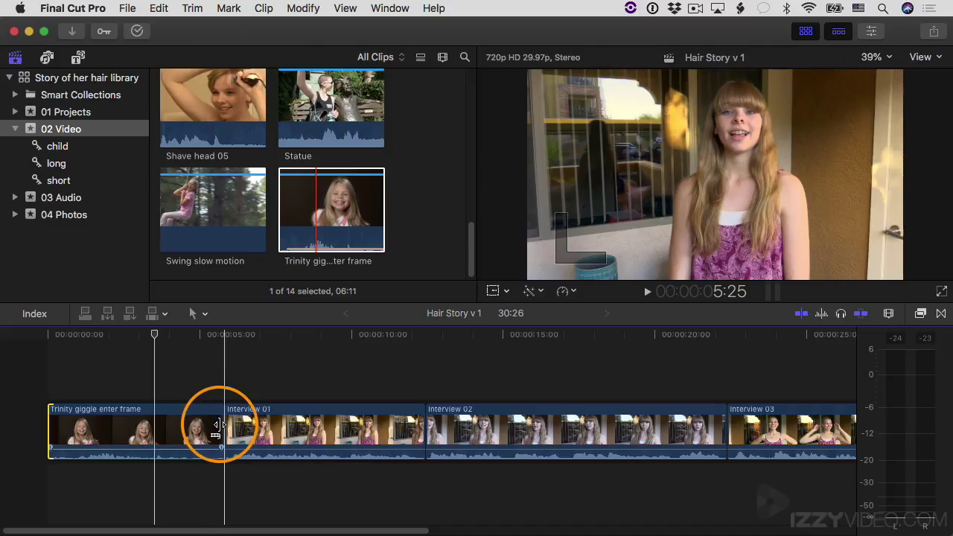
{"action": "left_click_drag", "start_coordinate": [216, 426], "coordinate": [152, 429]}
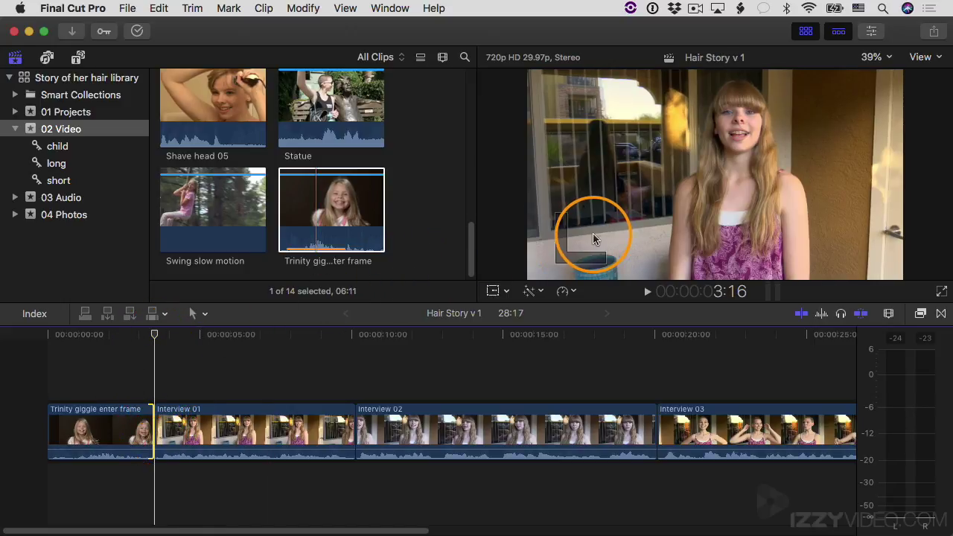
Add a freeze frame of the giggle clip's last frame at 3:15, and play the opening through into Interview 01.
{"action": "mouse_move", "coordinate": [596, 236]}
{"action": "left_mouse_down"}
{"action": "mouse_move", "coordinate": [569, 225]}
{"action": "mouse_move", "coordinate": [578, 248]}
{"action": "mouse_move", "coordinate": [561, 234]}
{"action": "mouse_move", "coordinate": [596, 261]}
{"action": "mouse_move", "coordinate": [565, 261]}
{"action": "left_mouse_up"}
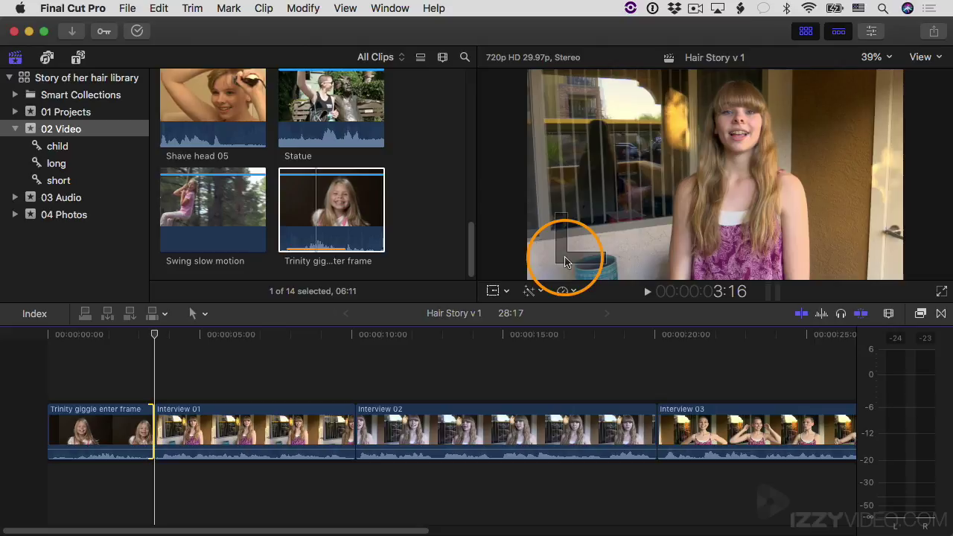
{"action": "key", "text": "Left"}
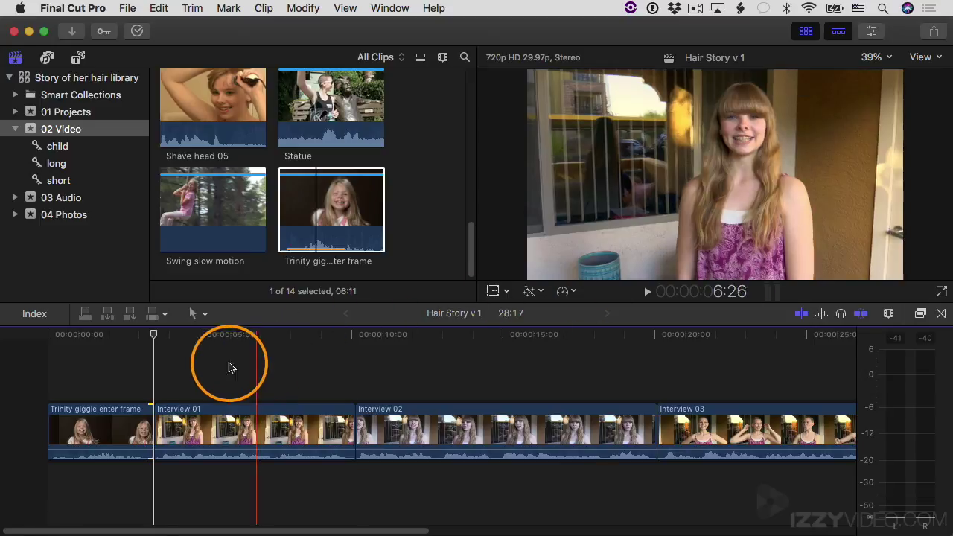
{"action": "left_click", "coordinate": [132, 422]}
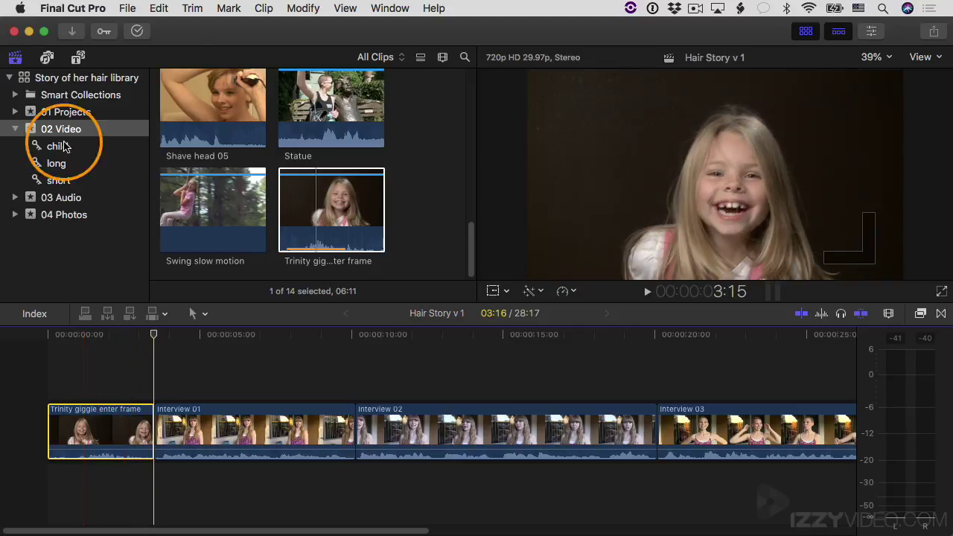
{"action": "left_click", "coordinate": [159, 8]}
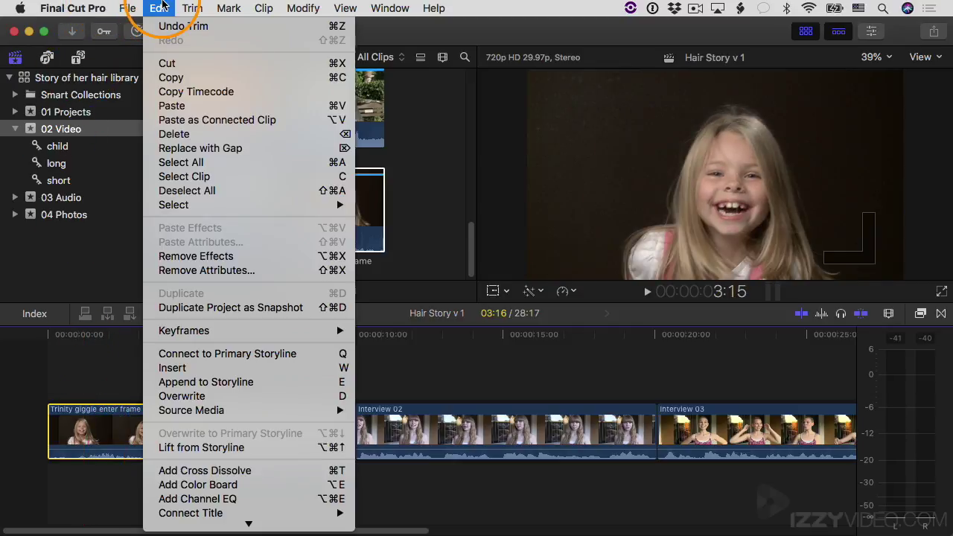
{"action": "mouse_move", "coordinate": [223, 521]}
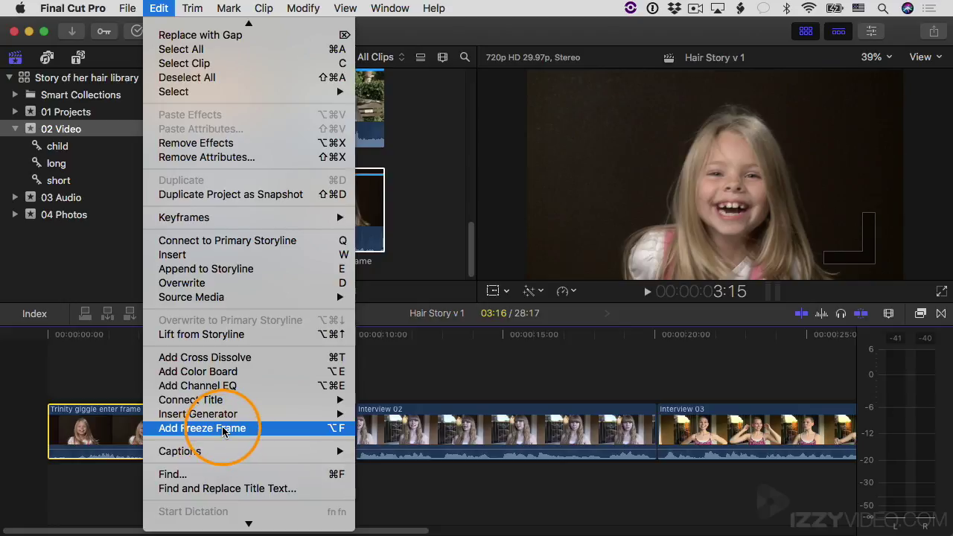
{"action": "left_click", "coordinate": [223, 429]}
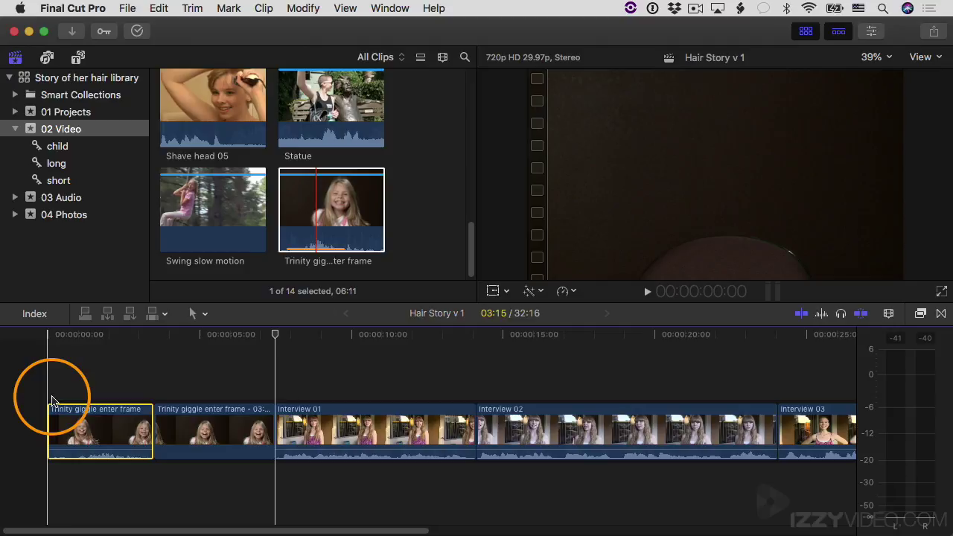
{"action": "key", "text": "space"}
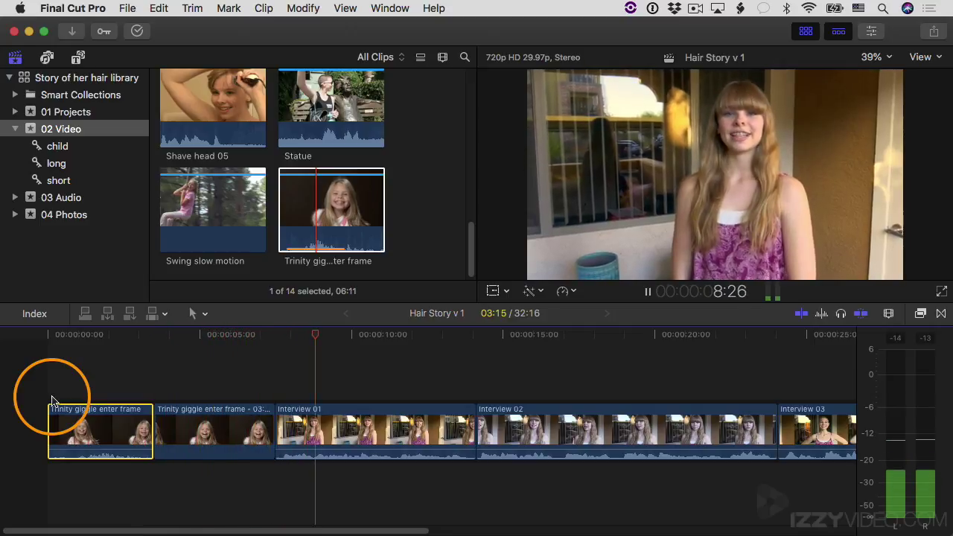
{"action": "key", "text": "space"}
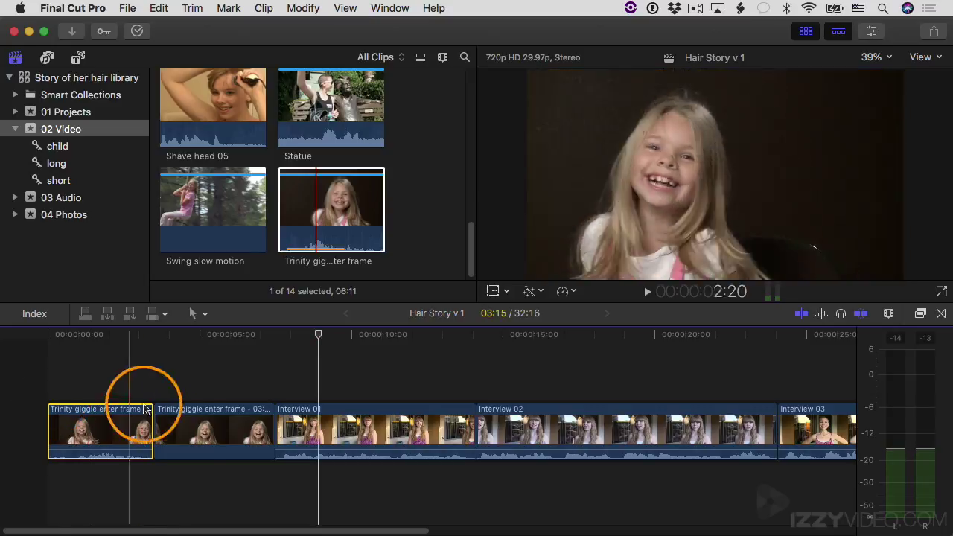
Try moving the freeze frame between Interview 02 and Interview 03, and undo the move.
{"action": "left_click_drag", "start_coordinate": [171, 424], "coordinate": [702, 441]}
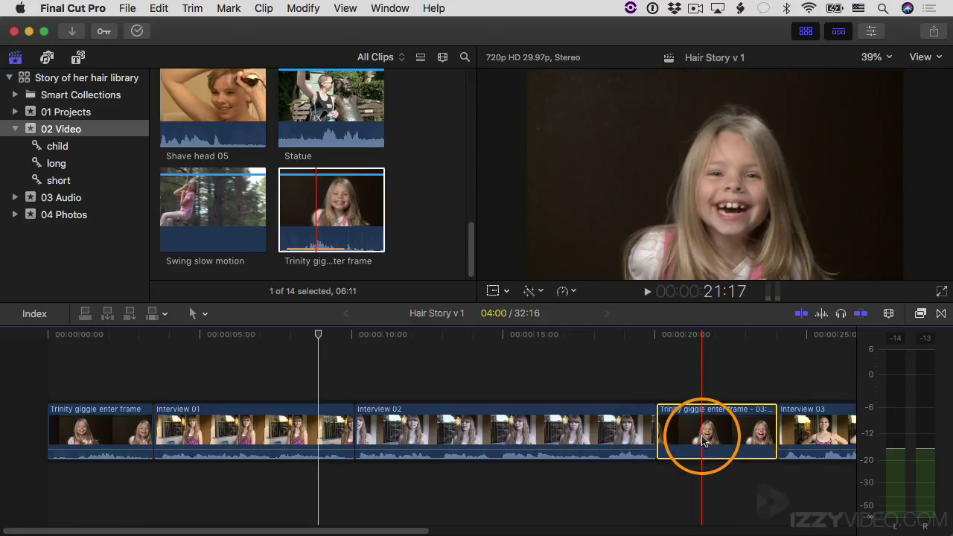
{"action": "key", "text": "super+z"}
{"action": "key", "text": "super+shift+z"}
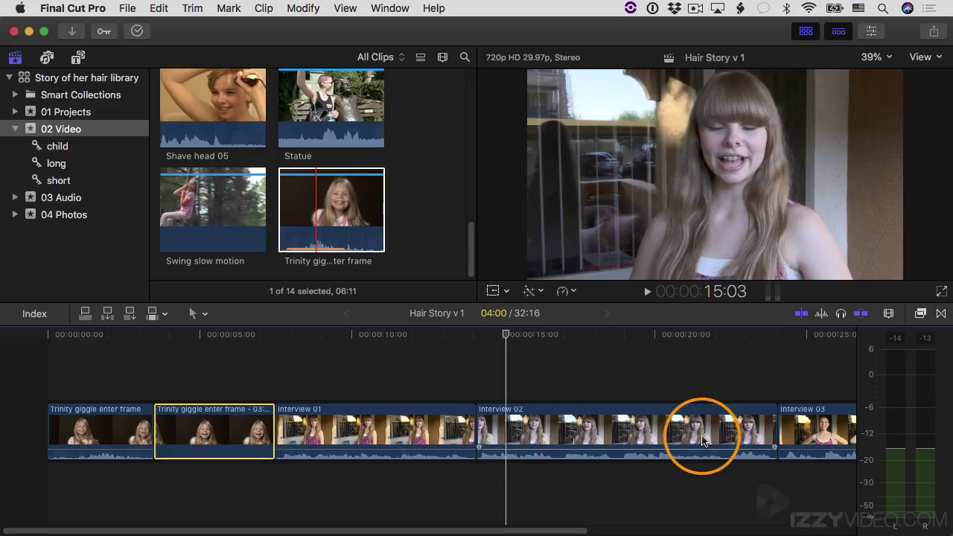
Preview "VO 1 - Story of her hair" from the 03 Audio event and connect it below the giggle clip, starting just before the freeze frame.
{"action": "left_click", "coordinate": [57, 206]}
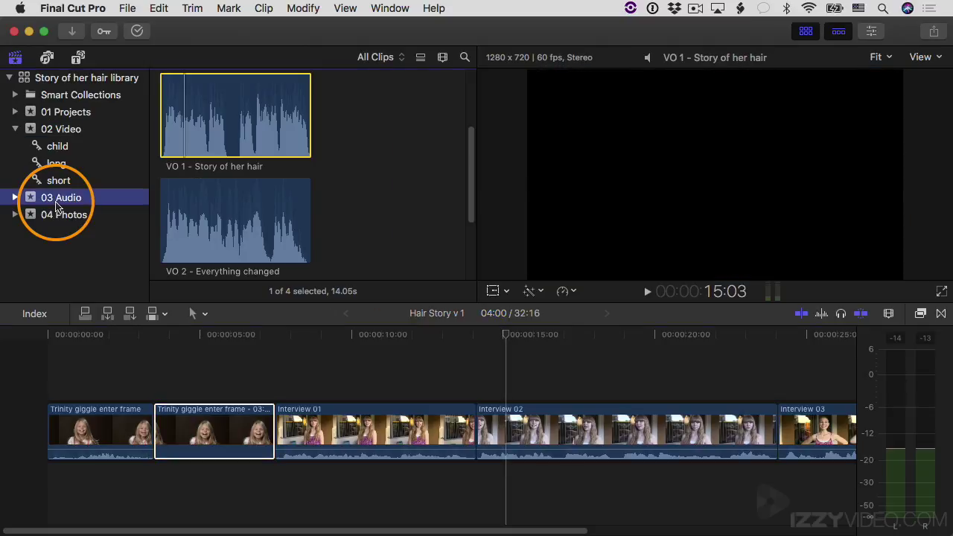
{"action": "left_click", "coordinate": [187, 157]}
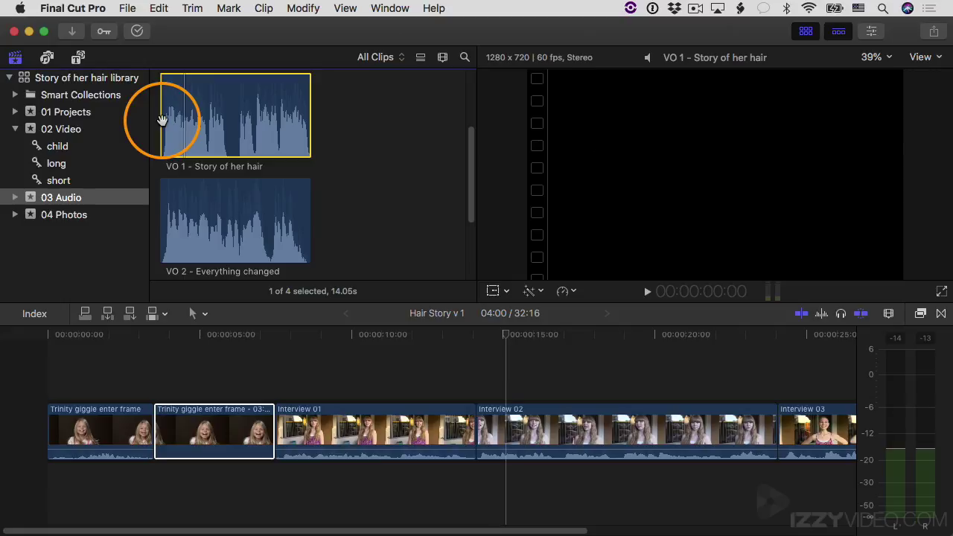
{"action": "key", "text": "space"}
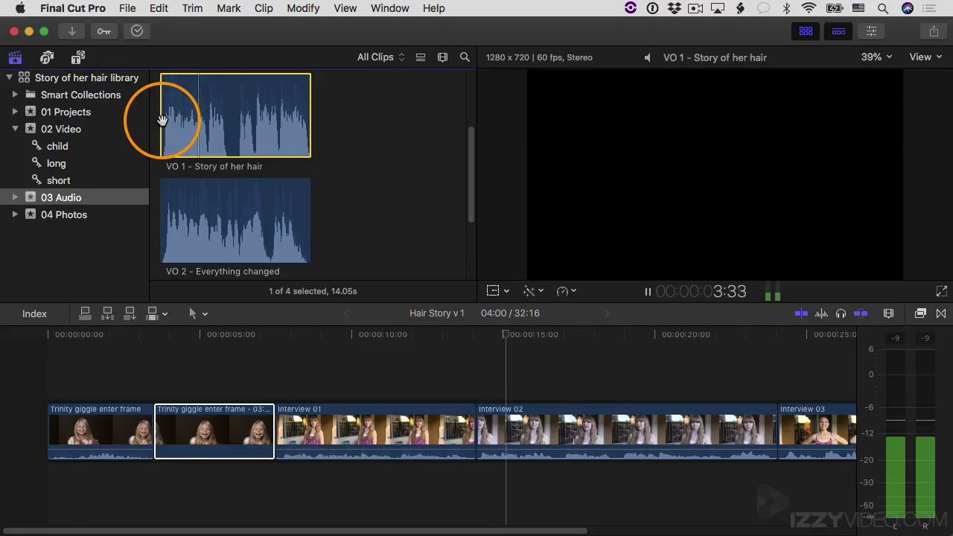
{"action": "key", "text": "space"}
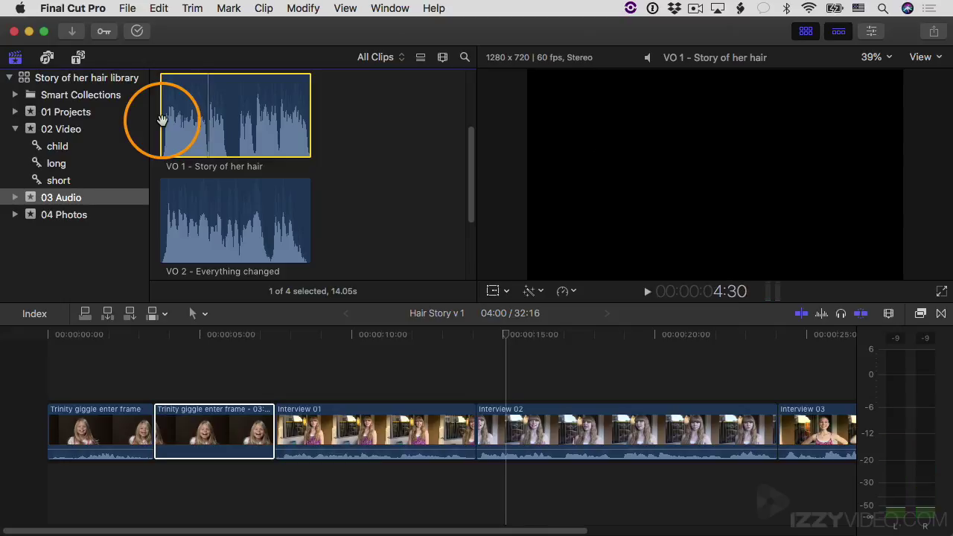
{"action": "left_click_drag", "start_coordinate": [161, 120], "coordinate": [187, 490]}
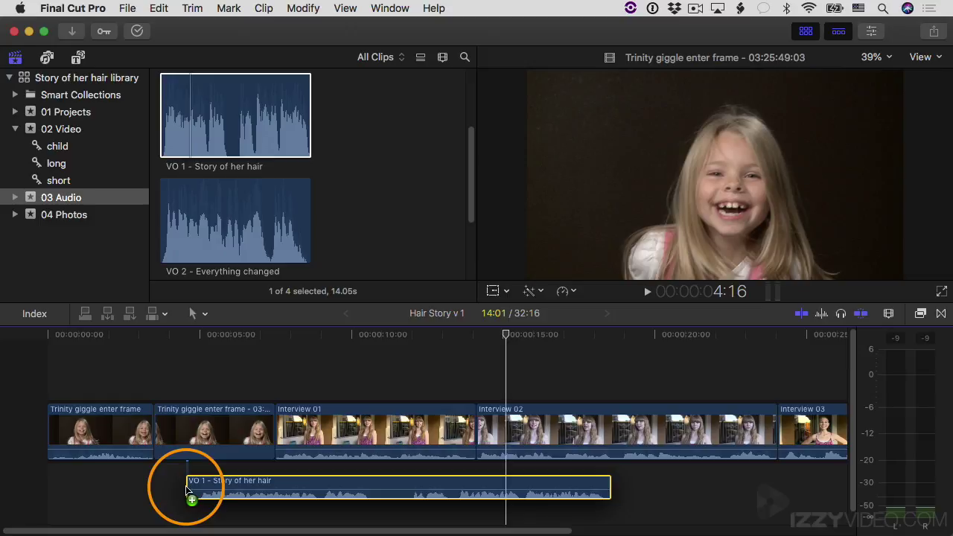
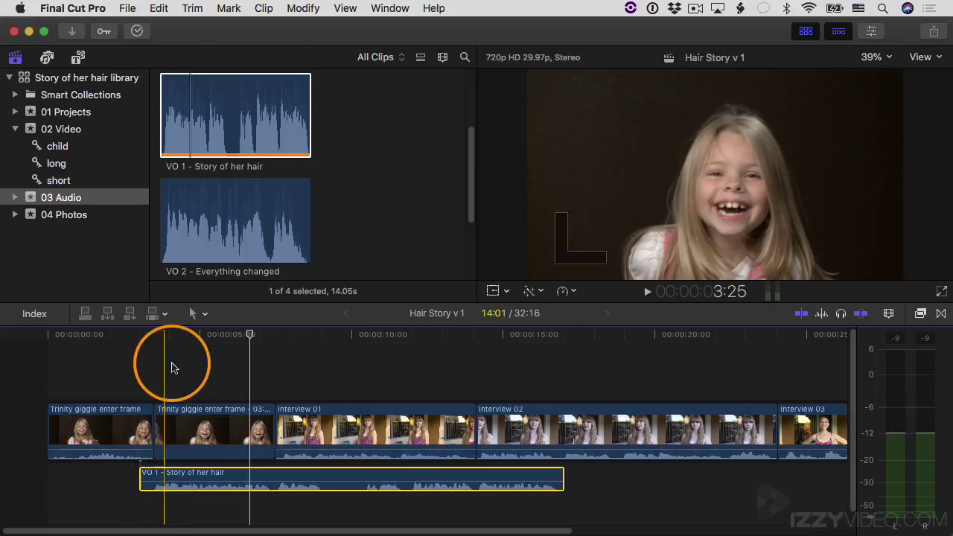
Place the playhead at the freeze frame's start, 3:15, and zoom the timeline out and in around it.
{"action": "left_click", "coordinate": [138, 338]}
{"action": "key", "text": "l"}
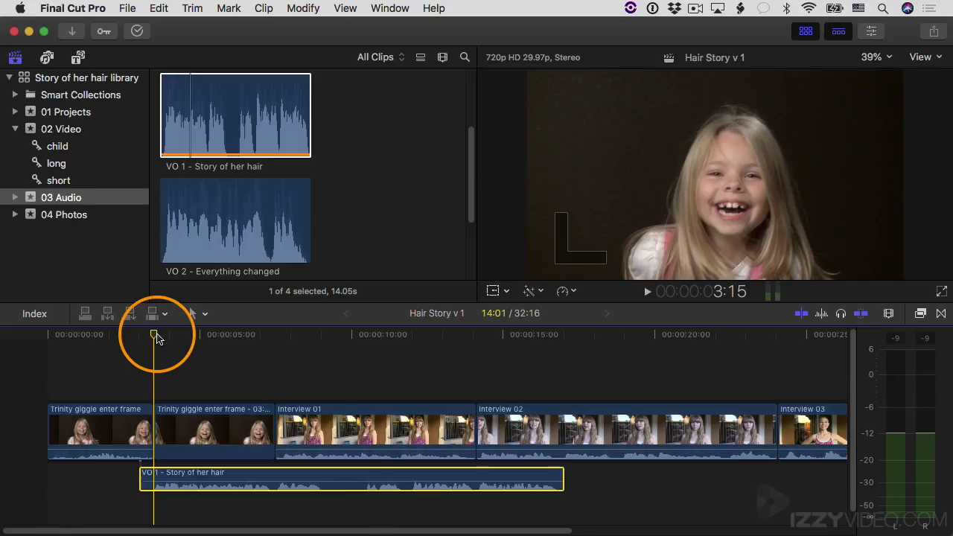
{"action": "key", "text": "super+equal"}
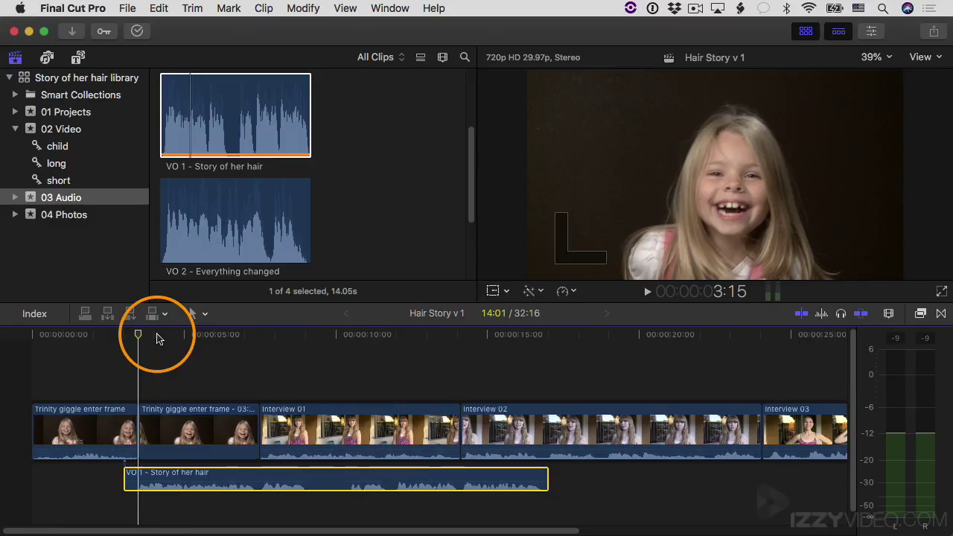
{"action": "key", "text": "super+minus"}
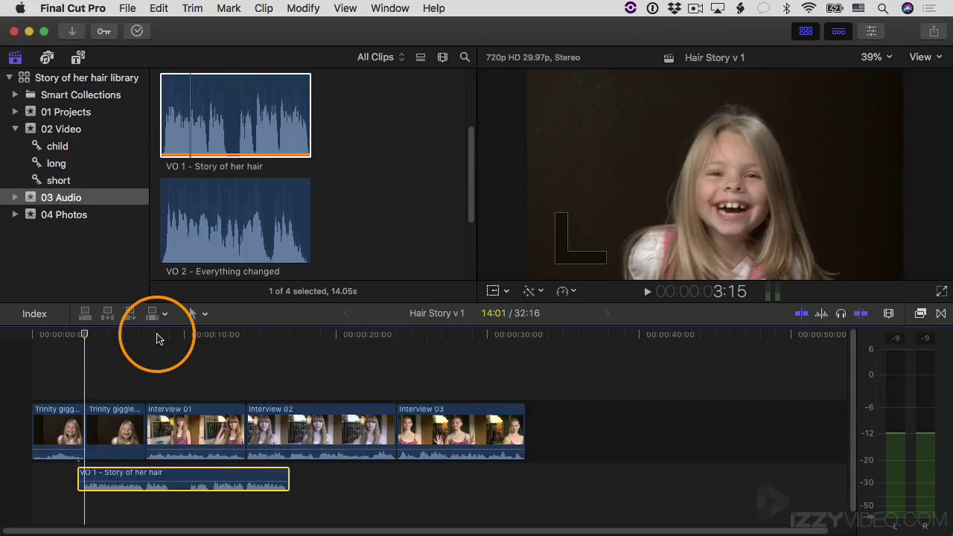
{"action": "key", "text": "super+equal"}
{"action": "key", "text": "super+equal"}
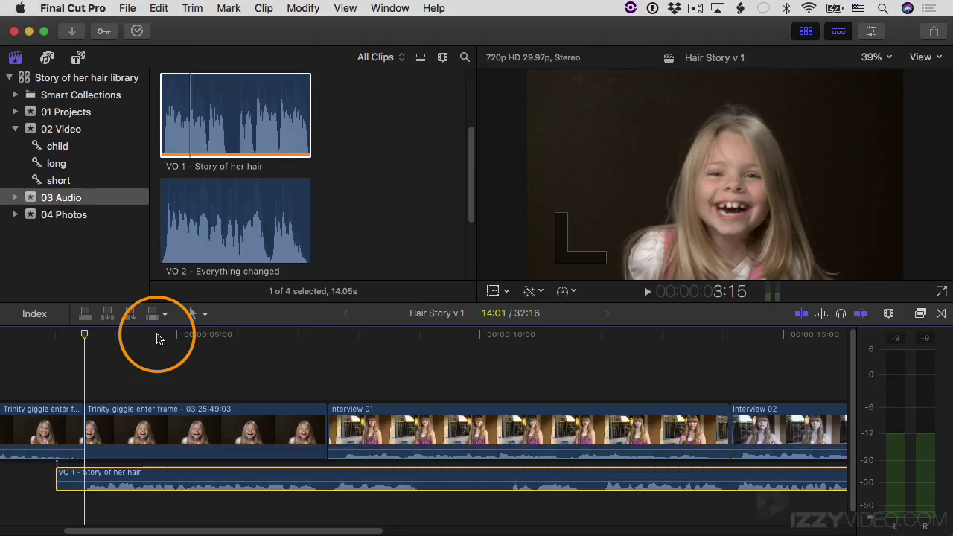
Switch to the Zoom tool and zoom the timeline out around the start of the freeze frame.
{"action": "left_click", "coordinate": [194, 314]}
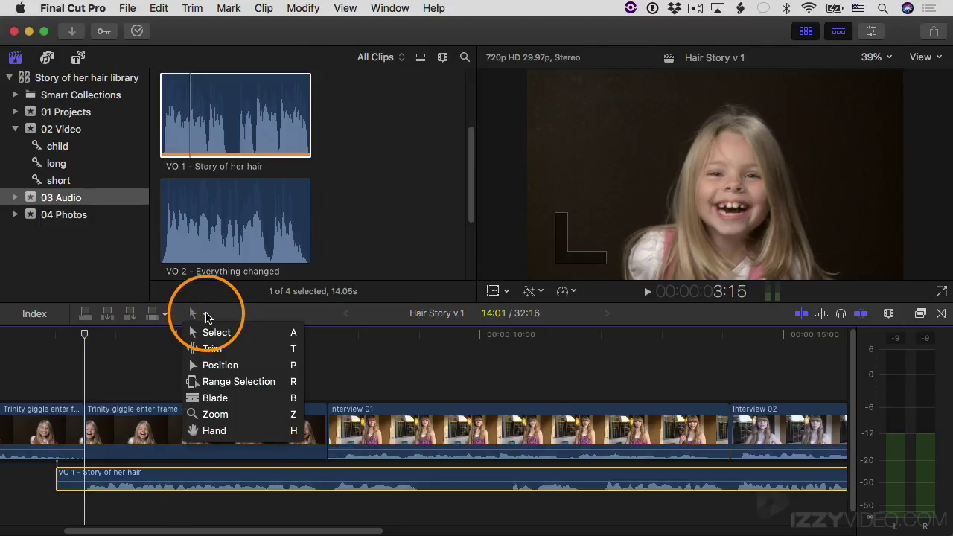
{"action": "left_click", "coordinate": [215, 414]}
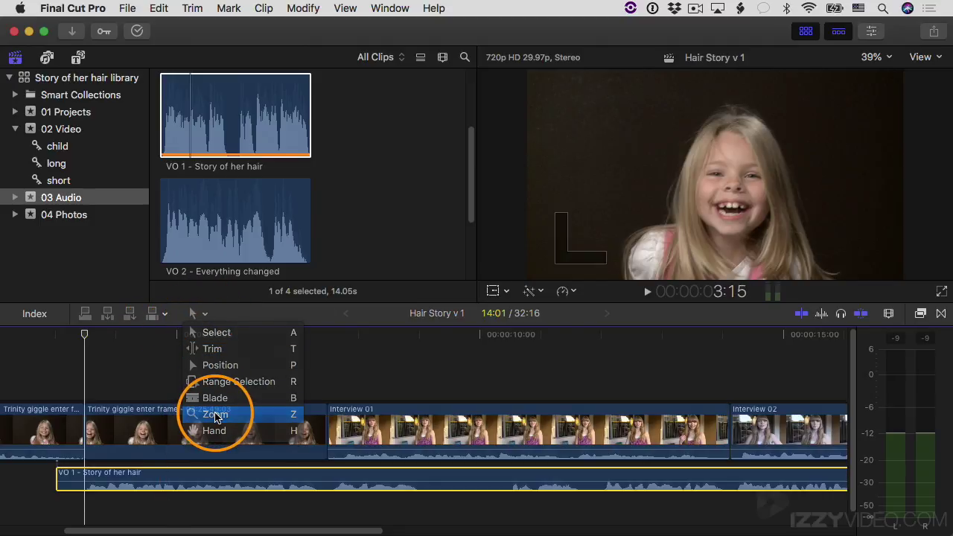
{"action": "left_click", "coordinate": [84, 428]}
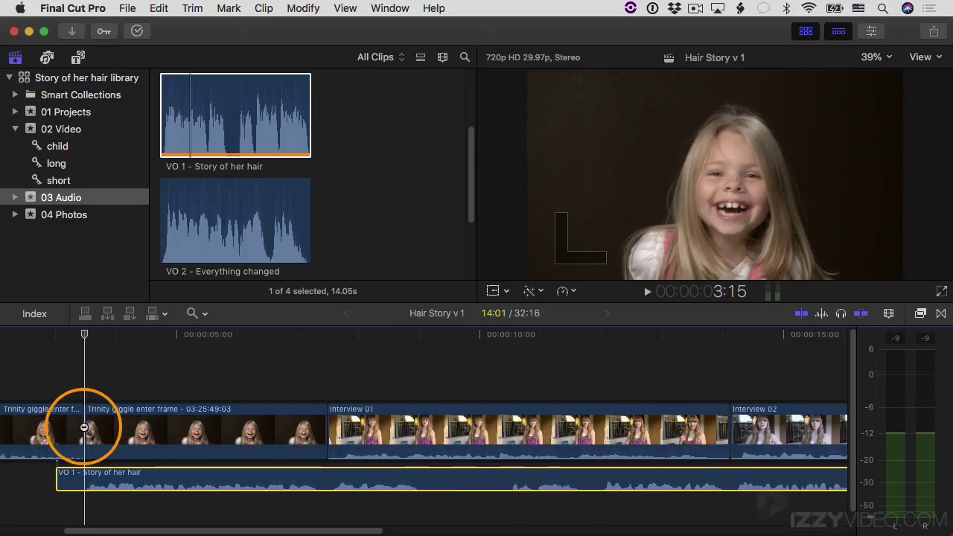
{"action": "left_click", "coordinate": [146, 531], "text": "alt"}
{"action": "scroll", "coordinate": [146, 531], "scroll_direction": "left", "scroll_amount": 3}
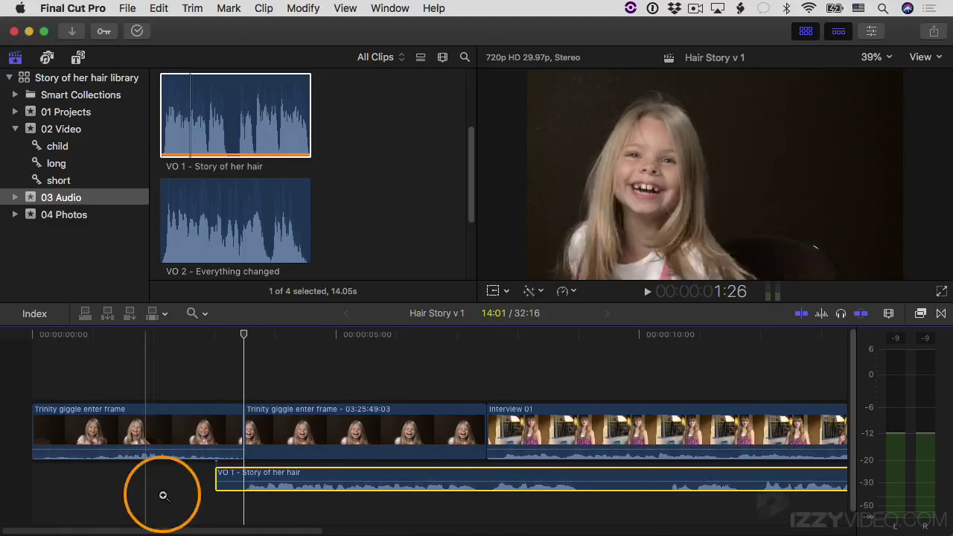
{"action": "left_click", "coordinate": [242, 427], "text": "alt"}
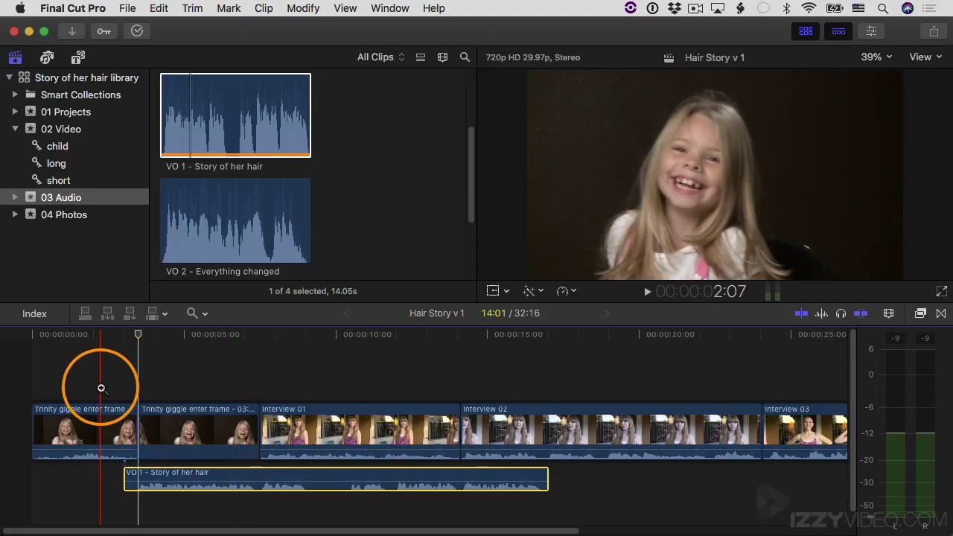
Zoom the timeline in around the start of the freeze frame and return to the Select tool.
{"action": "left_click_drag", "start_coordinate": [98, 383], "coordinate": [189, 495]}
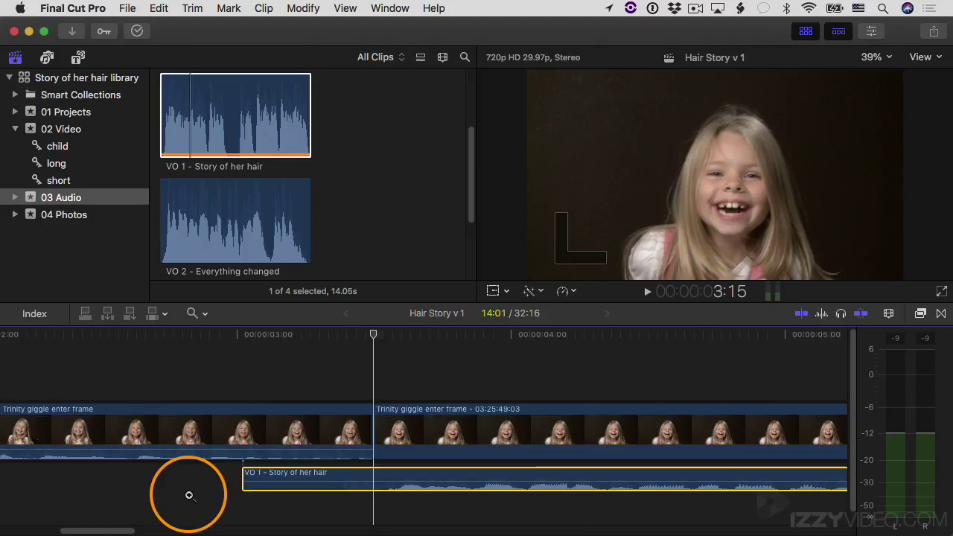
{"action": "left_click", "coordinate": [197, 313]}
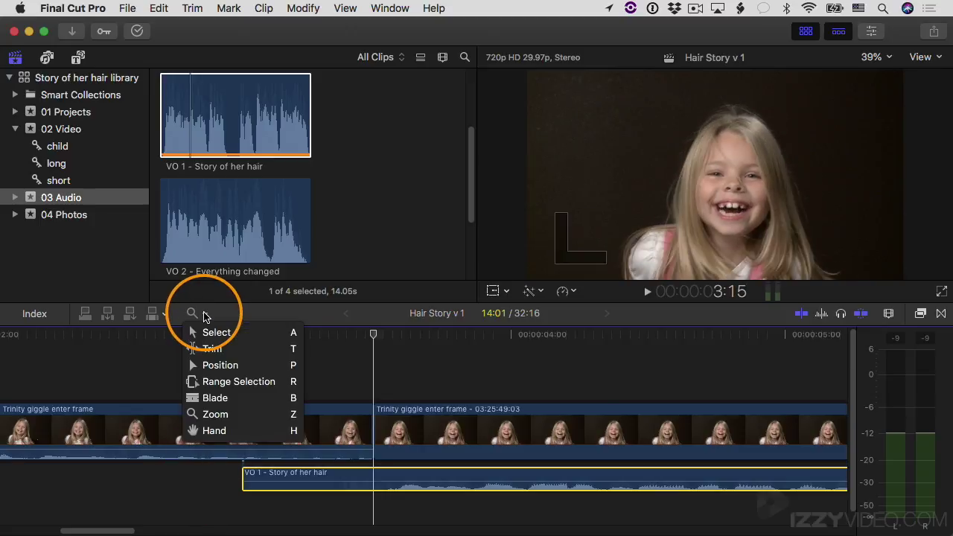
{"action": "left_click", "coordinate": [212, 332]}
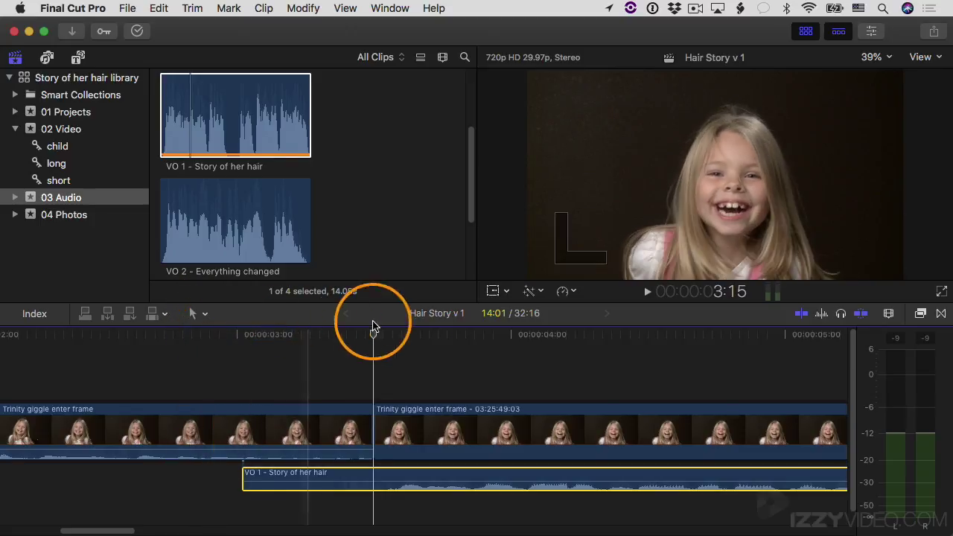
Zoom the timeline out until the project's start and the entire VO 1 clip are in view.
{"action": "left_click", "coordinate": [889, 314]}
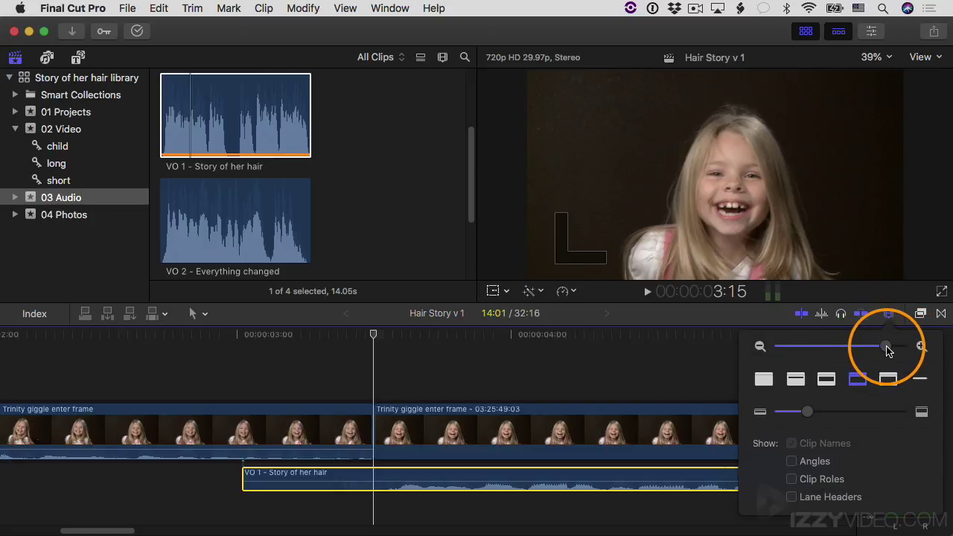
{"action": "left_click_drag", "start_coordinate": [885, 349], "coordinate": [856, 347]}
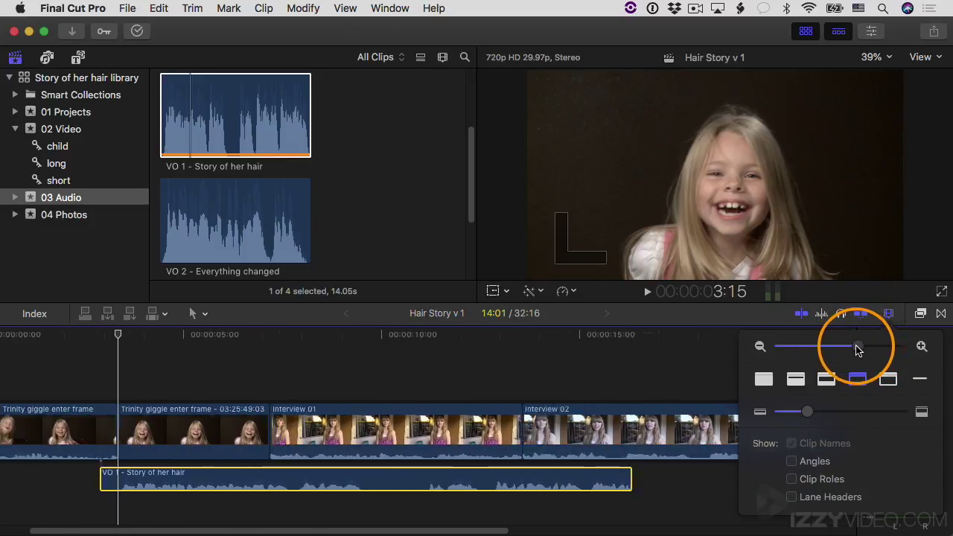
{"action": "left_click", "coordinate": [892, 314]}
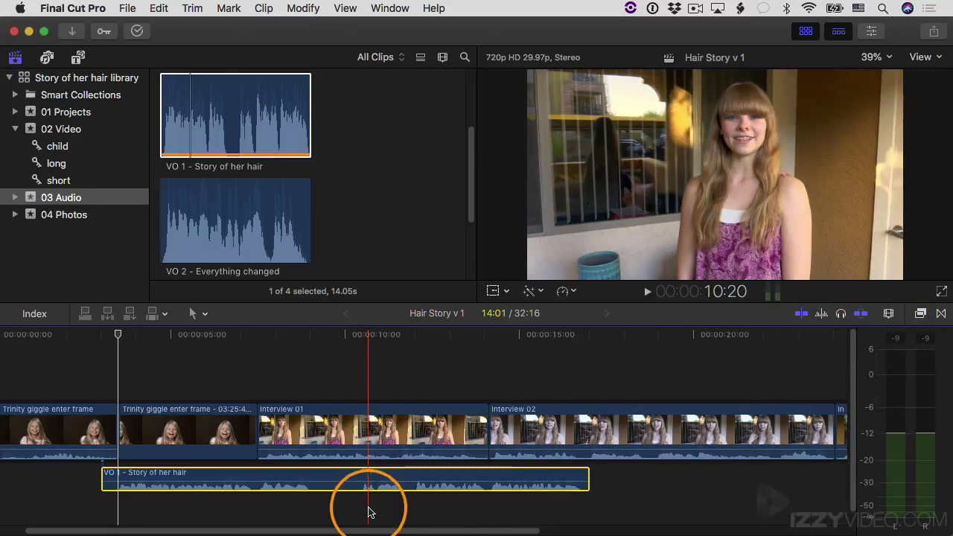
{"action": "left_click_drag", "start_coordinate": [368, 530], "coordinate": [295, 531]}
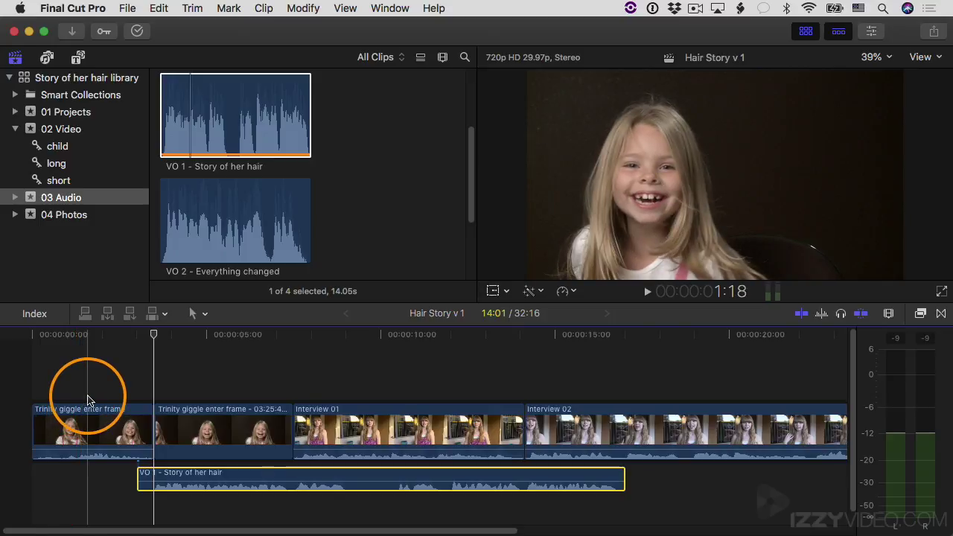
Play the opening with the voice-over and extend the freeze frame's end to the voice-over pause at about 9:01.
{"action": "key", "text": "space"}
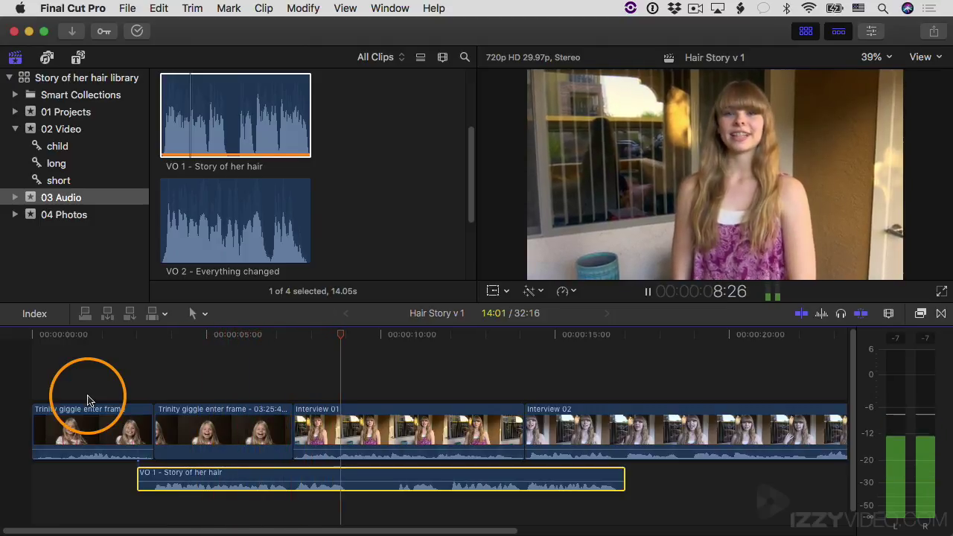
{"action": "key", "text": "space"}
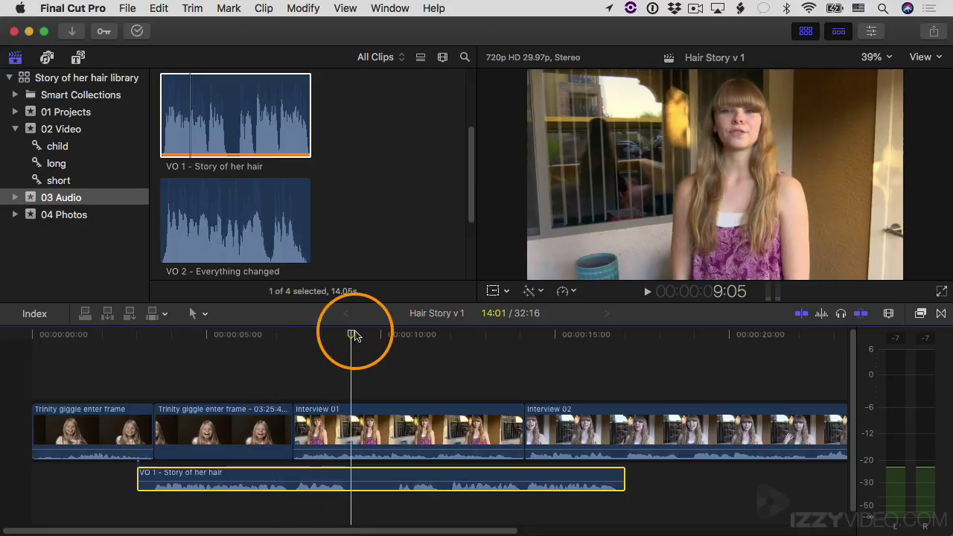
{"action": "left_click_drag", "start_coordinate": [350, 339], "coordinate": [343, 490]}
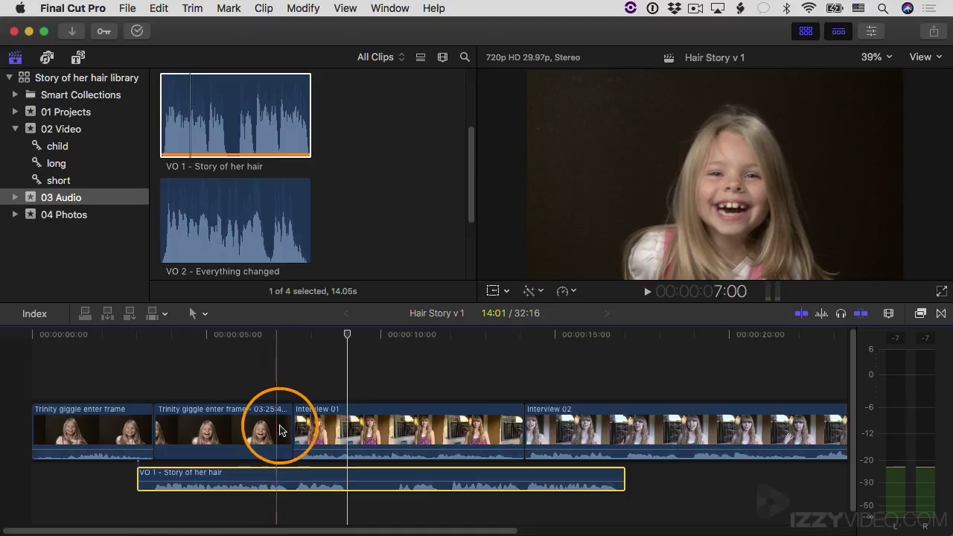
{"action": "left_click_drag", "start_coordinate": [287, 429], "coordinate": [339, 430]}
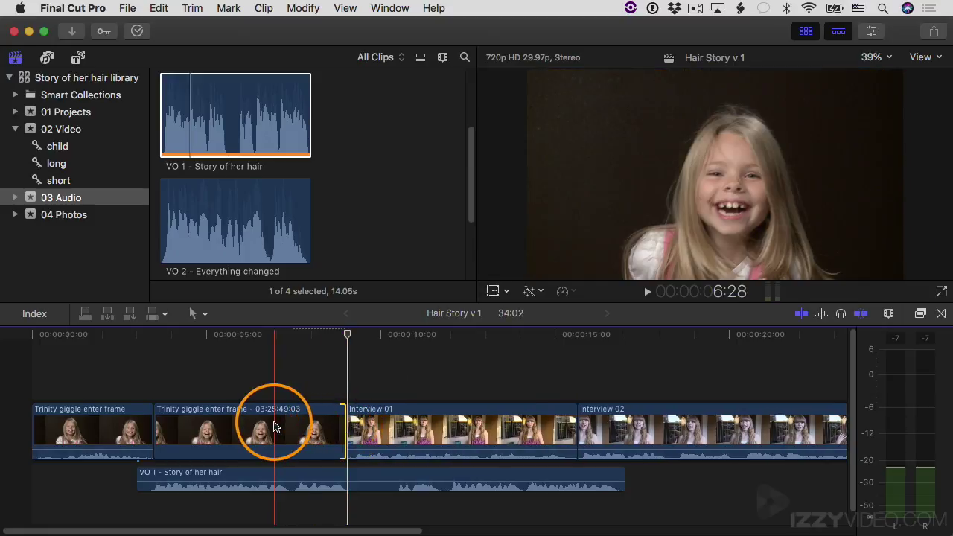
Review the cut into Interview 01, extend the freeze frame's end to 9:04, and play the cut again.
{"action": "key", "text": "space"}
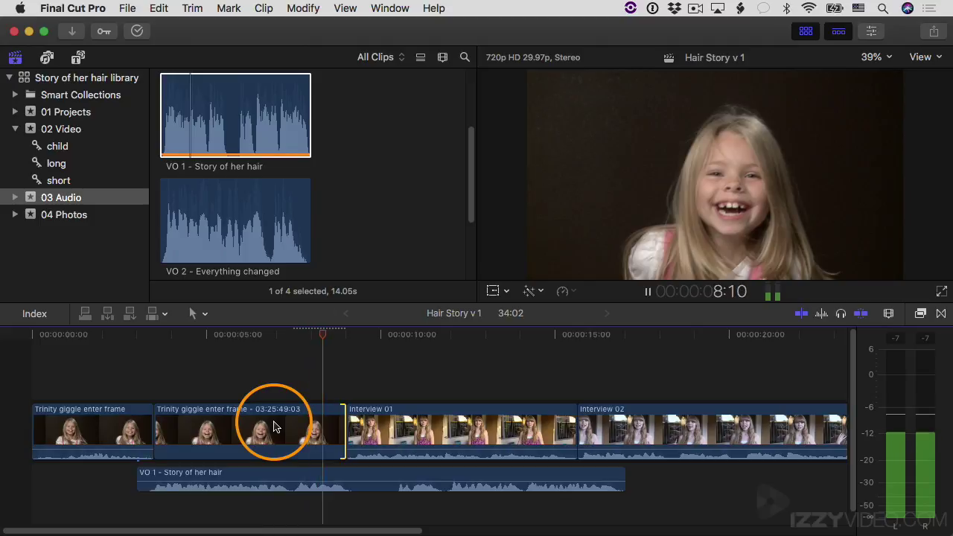
{"action": "key", "text": "space"}
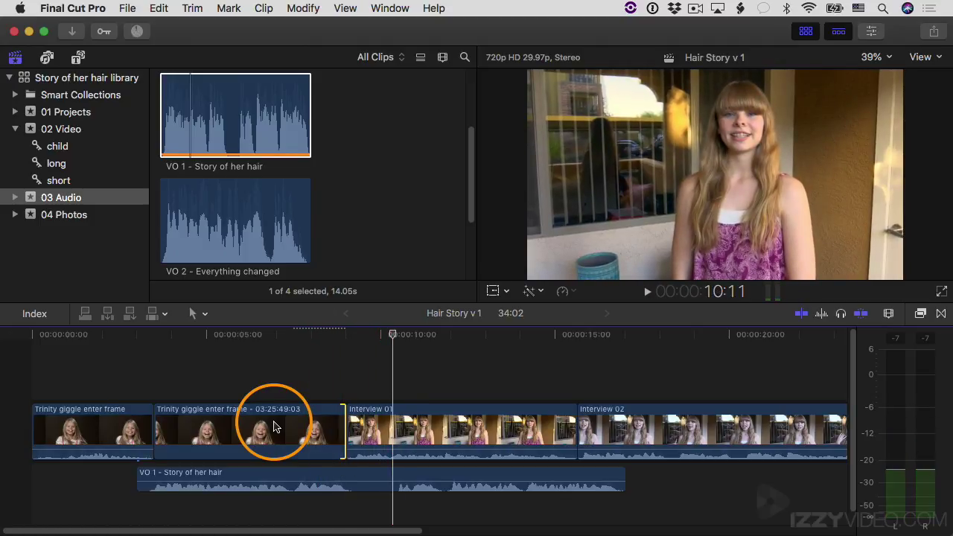
{"action": "left_click_drag", "start_coordinate": [375, 340], "coordinate": [346, 340]}
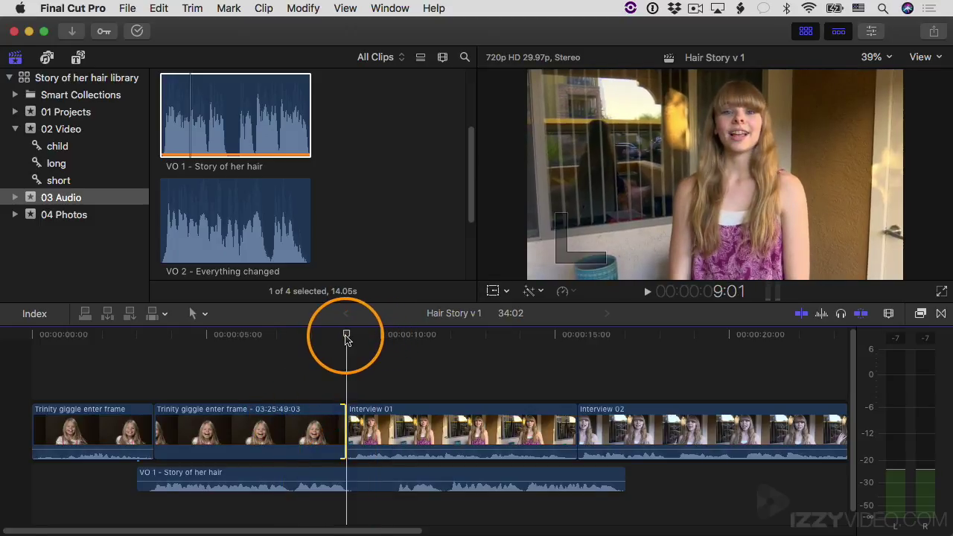
{"action": "key", "text": "Right"}
{"action": "key", "text": "Right"}
{"action": "key", "text": "Right"}
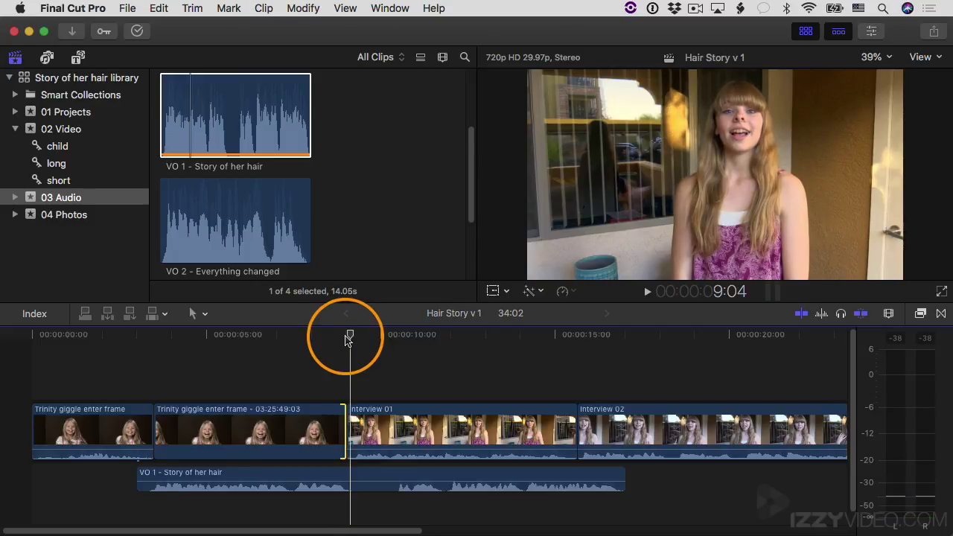
{"action": "left_click_drag", "start_coordinate": [341, 427], "coordinate": [345, 427]}
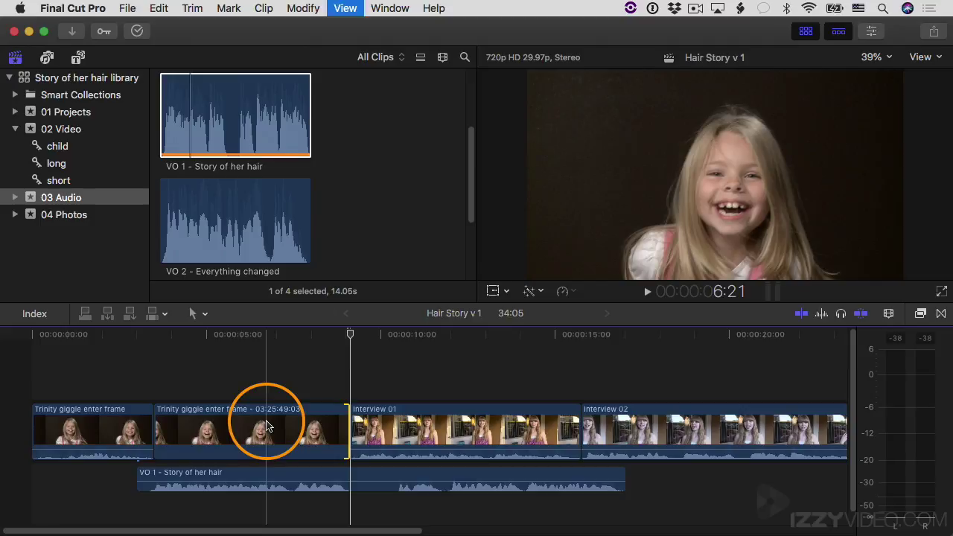
{"action": "key", "text": "space"}
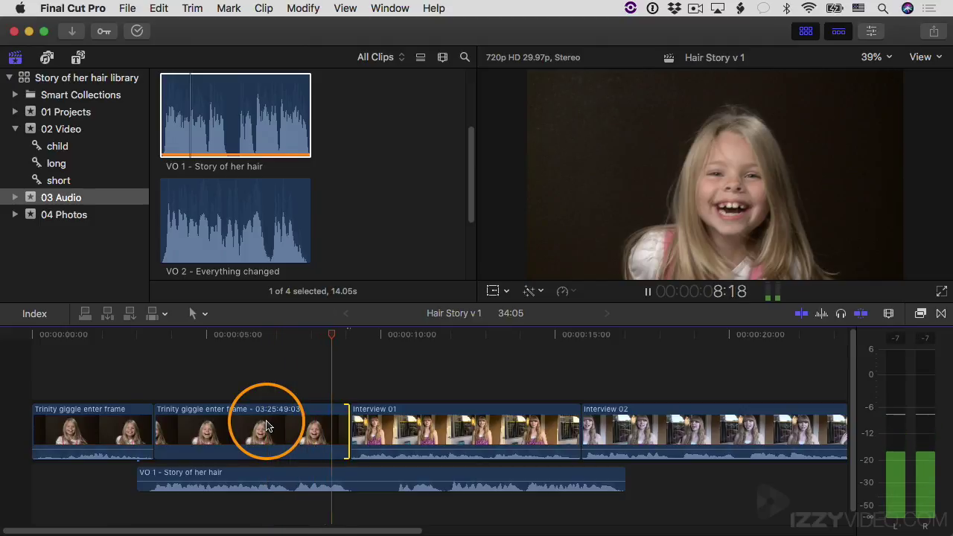
{"action": "key", "text": "space"}
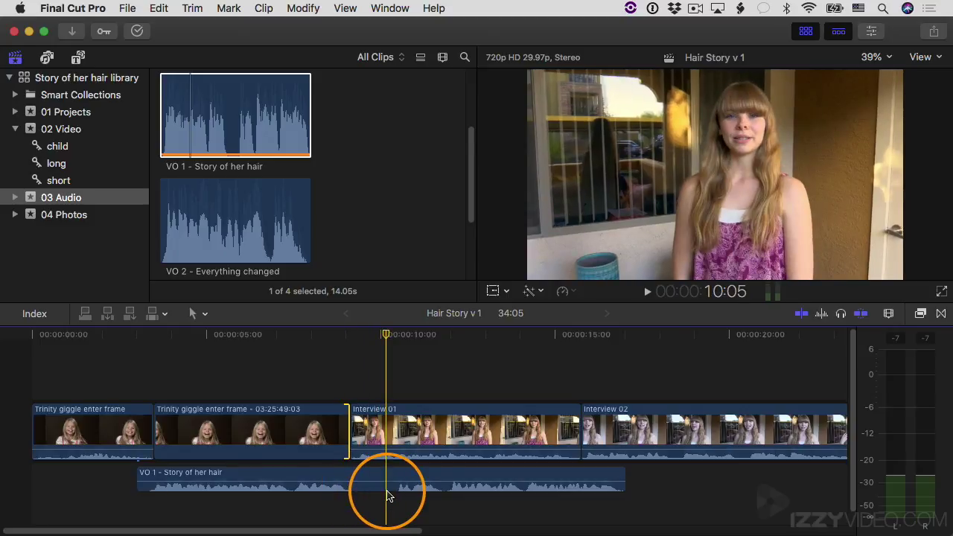
Find the Baby smile clip in the 02 Video event and preview it.
{"action": "left_click", "coordinate": [81, 129]}
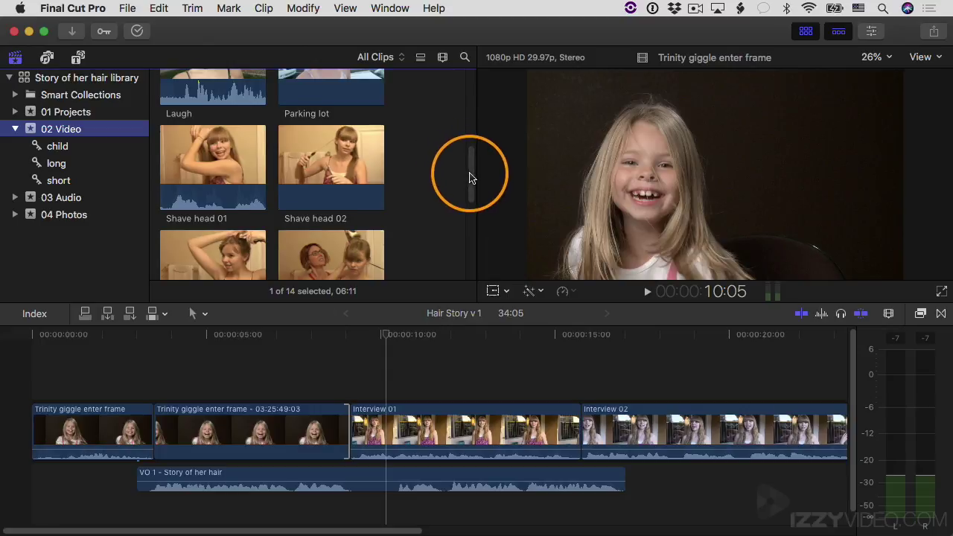
{"action": "left_click_drag", "start_coordinate": [472, 178], "coordinate": [481, 100]}
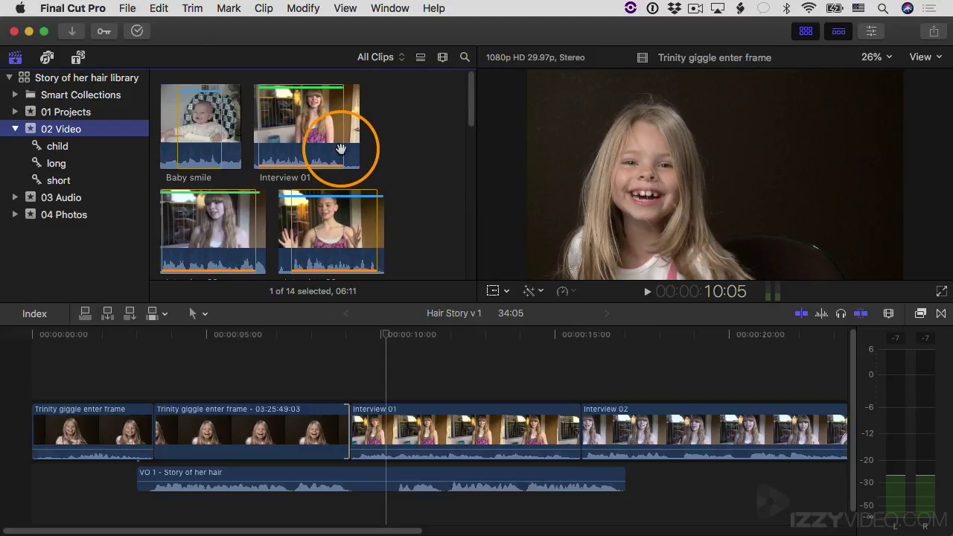
{"action": "left_click", "coordinate": [210, 134]}
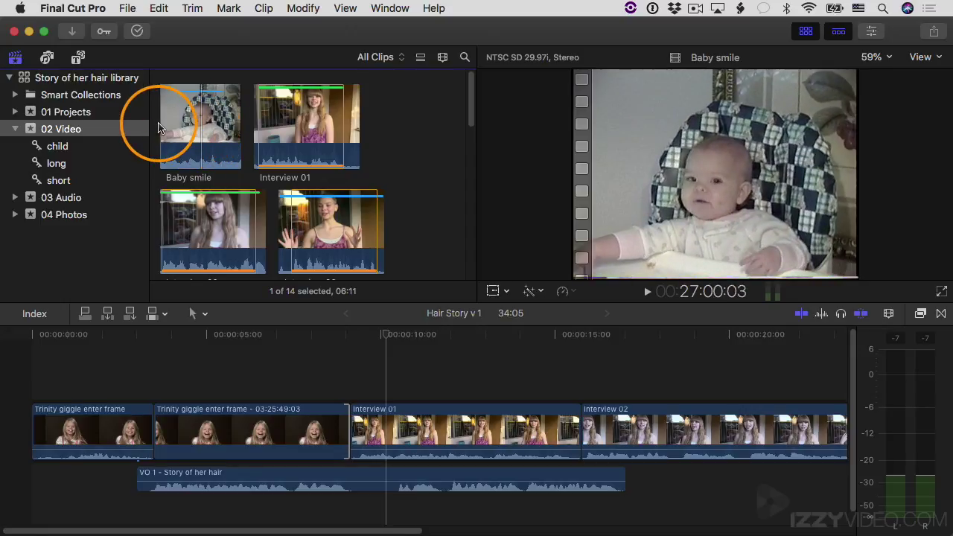
{"action": "key", "text": "space"}
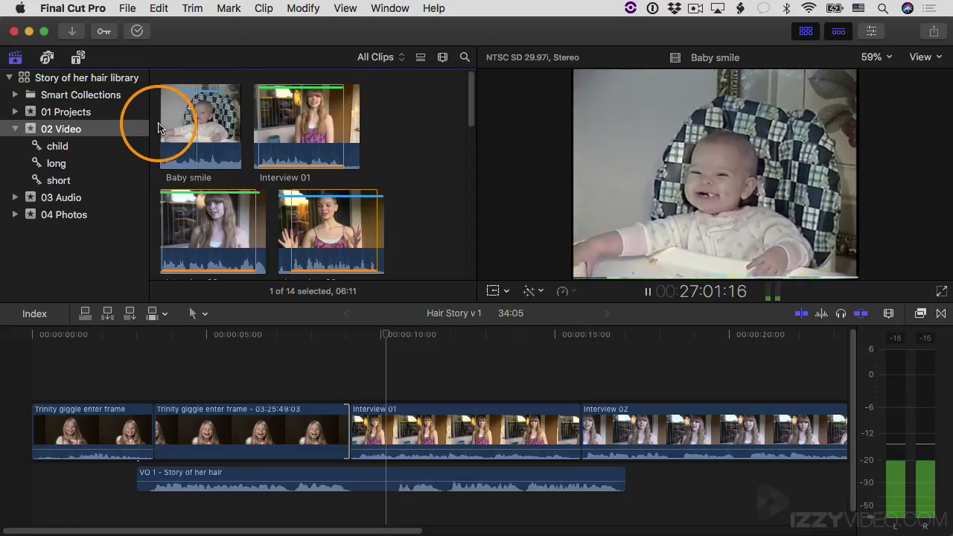
{"action": "key", "text": "space"}
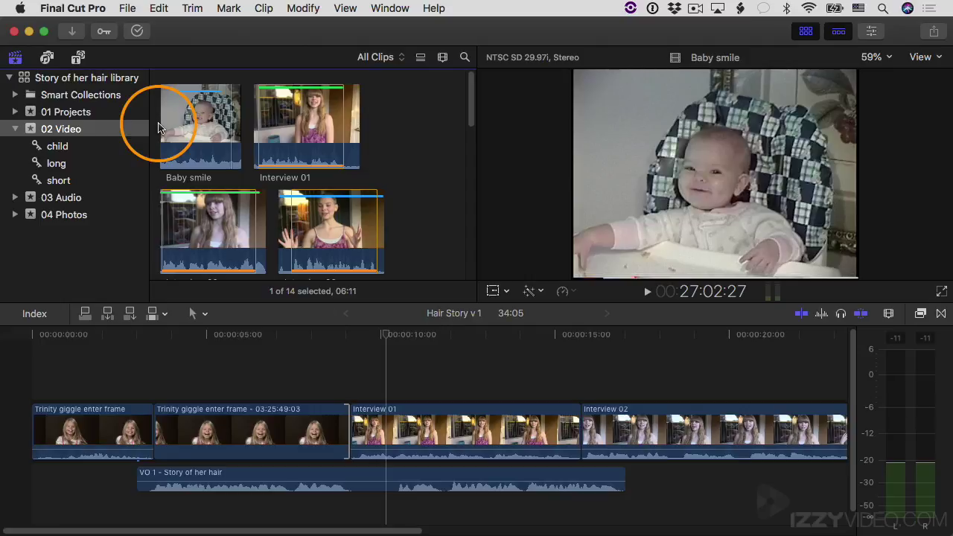
Replay Baby smile, step to the smiling frame at 27:02:02, and set the clip's out point there.
{"action": "key", "text": "j"}
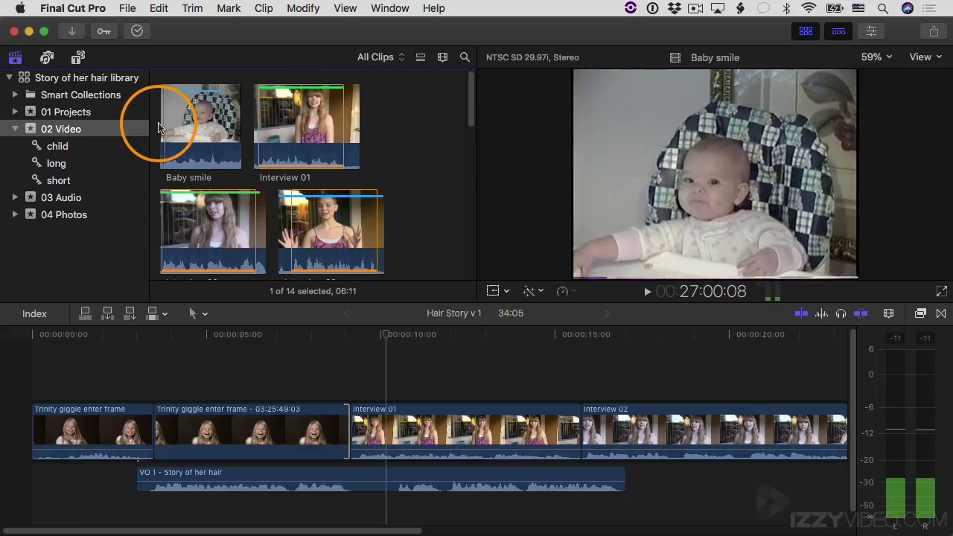
{"action": "key", "text": "l"}
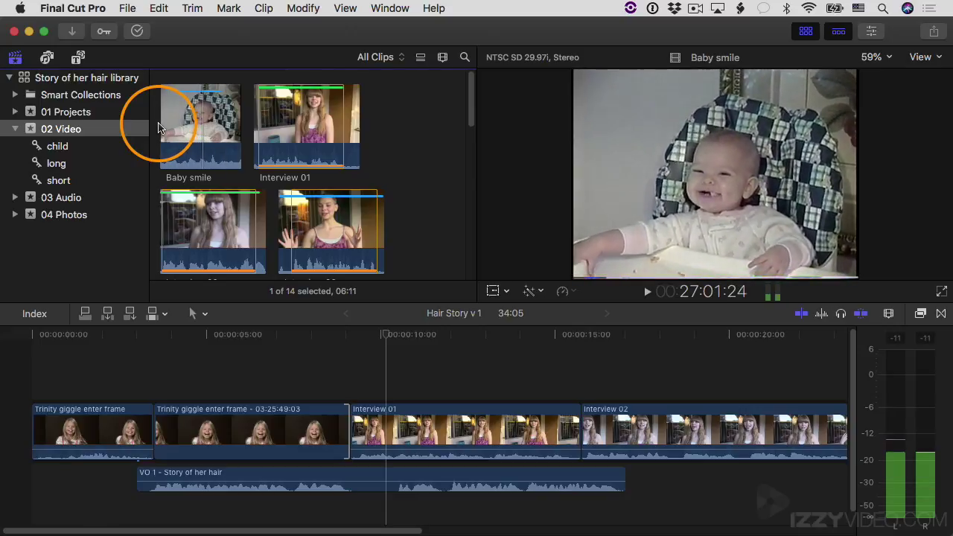
{"action": "key", "text": "k"}
{"action": "key", "text": "Left"}
{"action": "key", "text": "Left"}
{"action": "key", "text": "Left"}
{"action": "key", "text": "Left"}
{"action": "key", "text": "Left"}
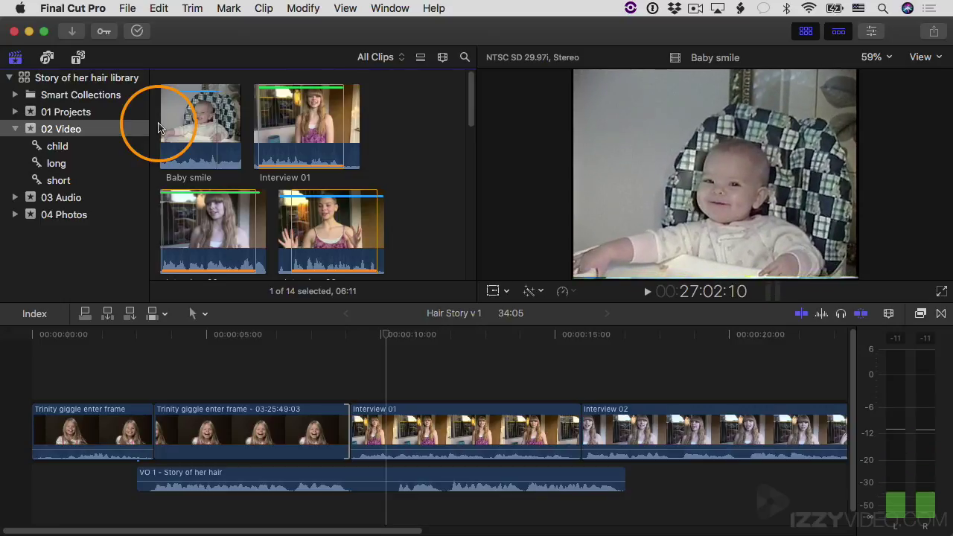
{"action": "key", "text": "Left"}
{"action": "key", "text": "Left"}
{"action": "key", "text": "Left"}
{"action": "key", "text": "Left"}
{"action": "key", "text": "Left"}
{"action": "key", "text": "Left"}
{"action": "key", "text": "Left"}
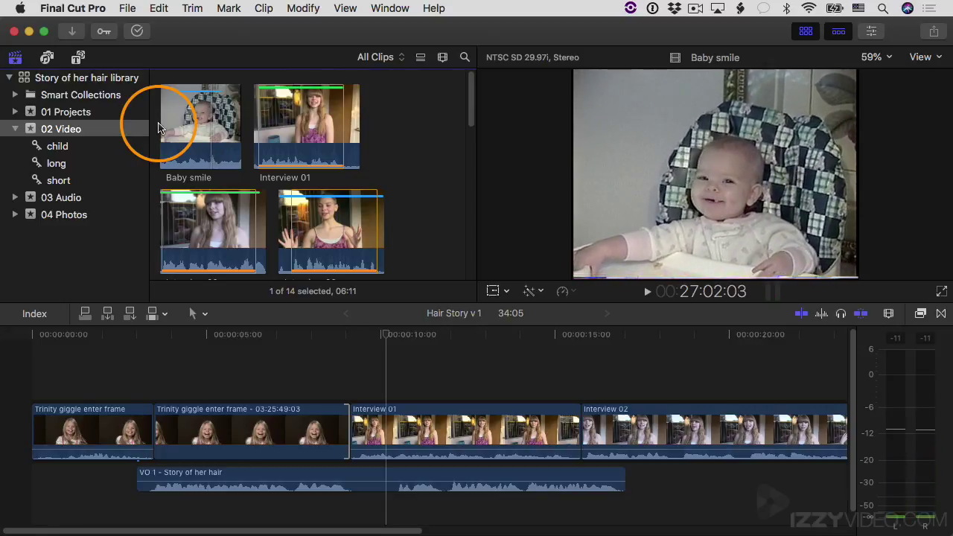
{"action": "key", "text": "Right"}
{"action": "key", "text": "Right"}
{"action": "key", "text": "Right"}
{"action": "key", "text": "Left"}
{"action": "key", "text": "Left"}
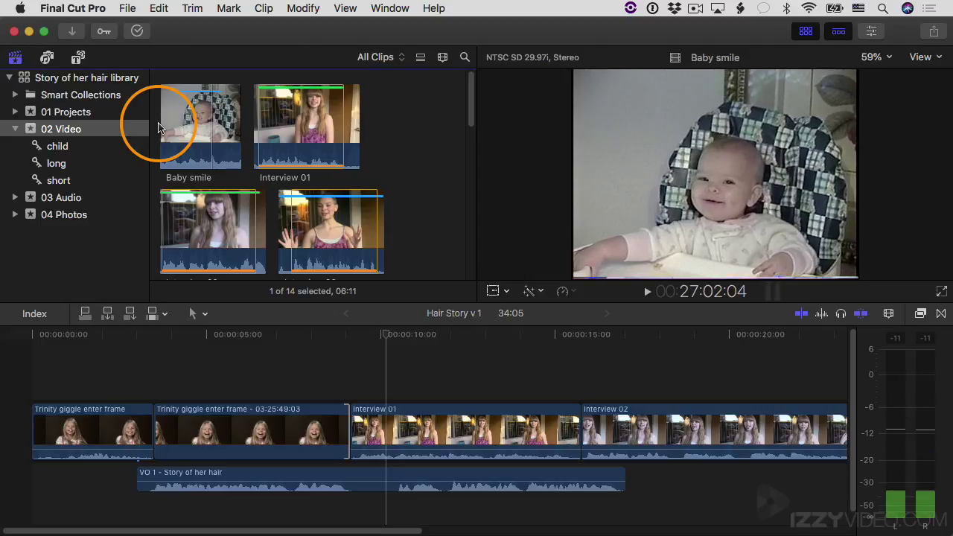
{"action": "key", "text": "Left"}
{"action": "key", "text": "Right"}
{"action": "key", "text": "Left"}
{"action": "key", "text": "Right"}
{"action": "key", "text": "Left"}
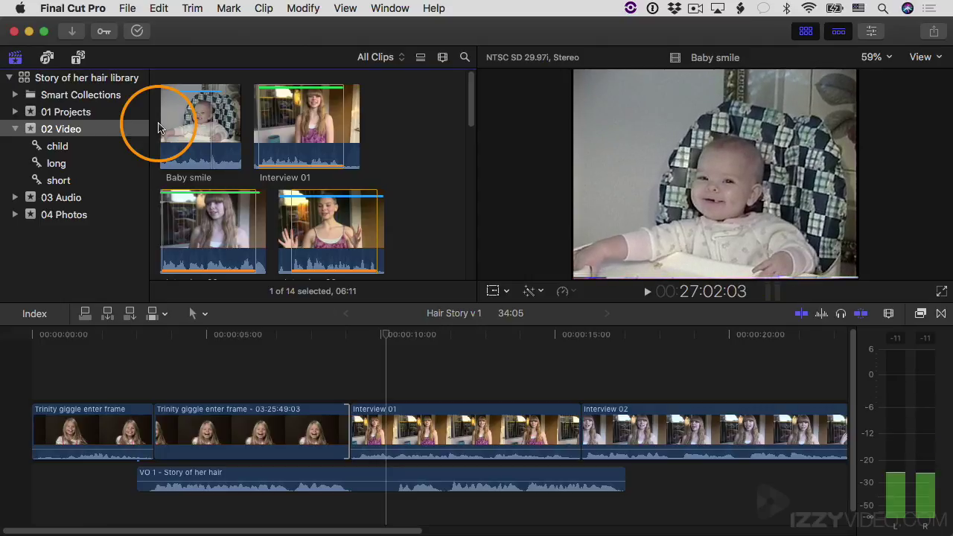
{"action": "key", "text": "Left"}
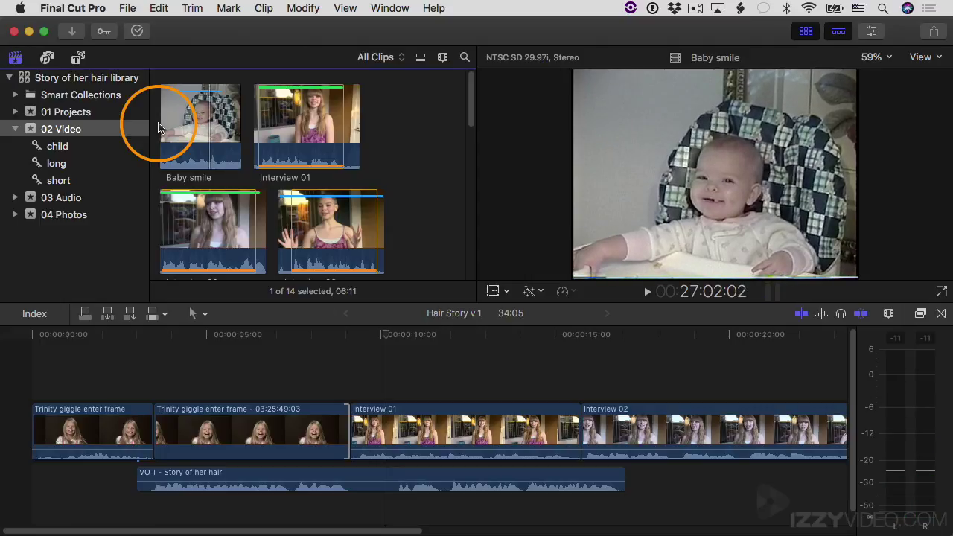
{"action": "key", "text": "o"}
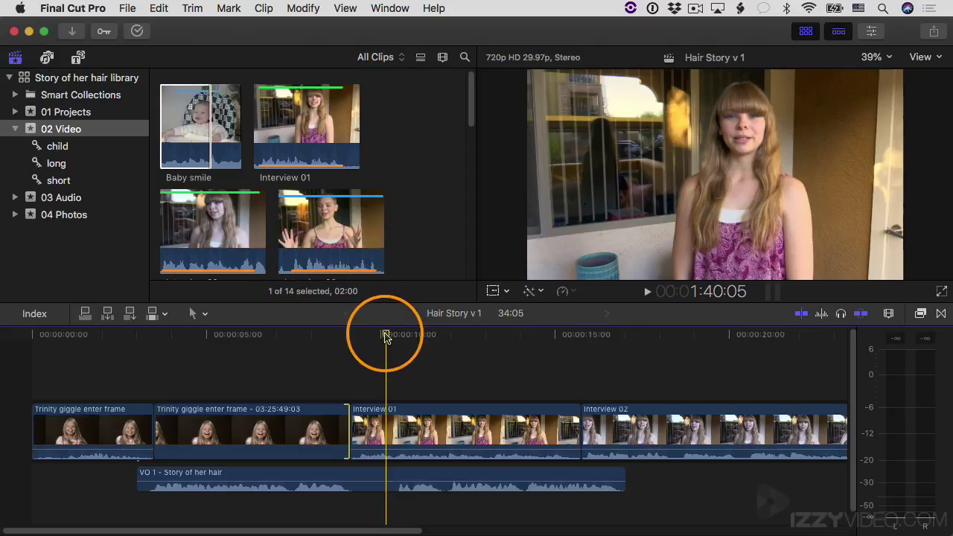
Insert the marked Baby smile range at 9:04, between the freeze frame and Interview 01, and play the result.
{"action": "left_click_drag", "start_coordinate": [385, 334], "coordinate": [353, 341]}
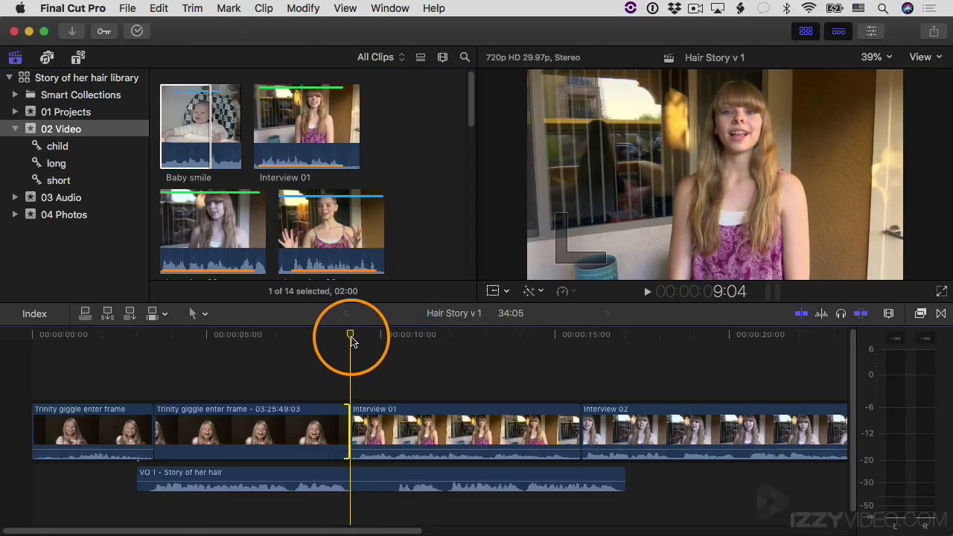
{"action": "left_click", "coordinate": [195, 135]}
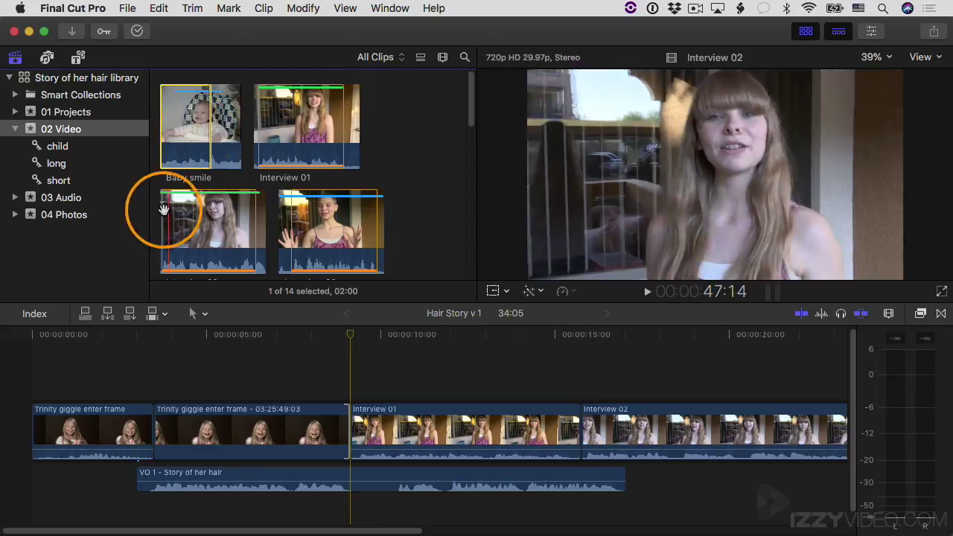
{"action": "left_click", "coordinate": [109, 315]}
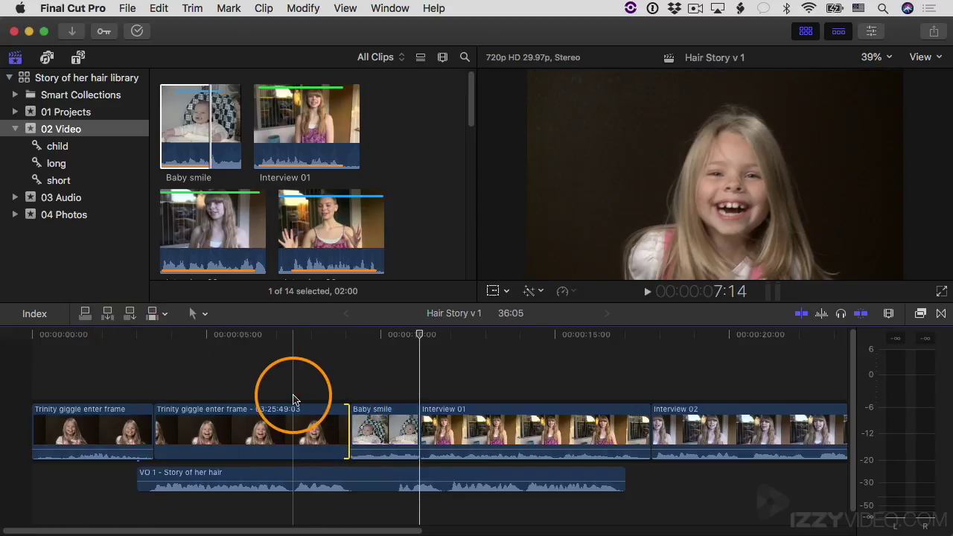
{"action": "key", "text": "space"}
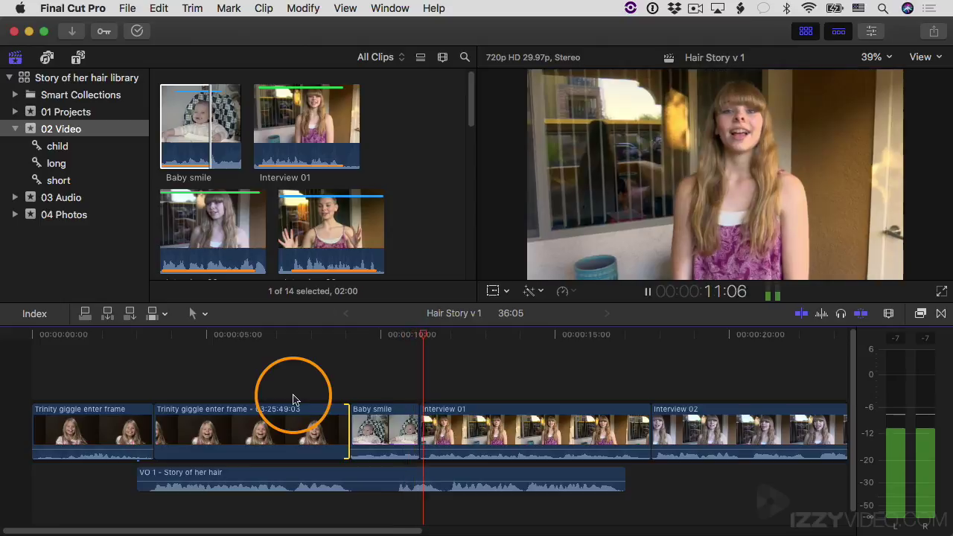
Park the playhead on the smiling frame at 10:15 in the timeline's Baby smile clip and apply a Hold speed segment there.
{"action": "key", "text": "space"}
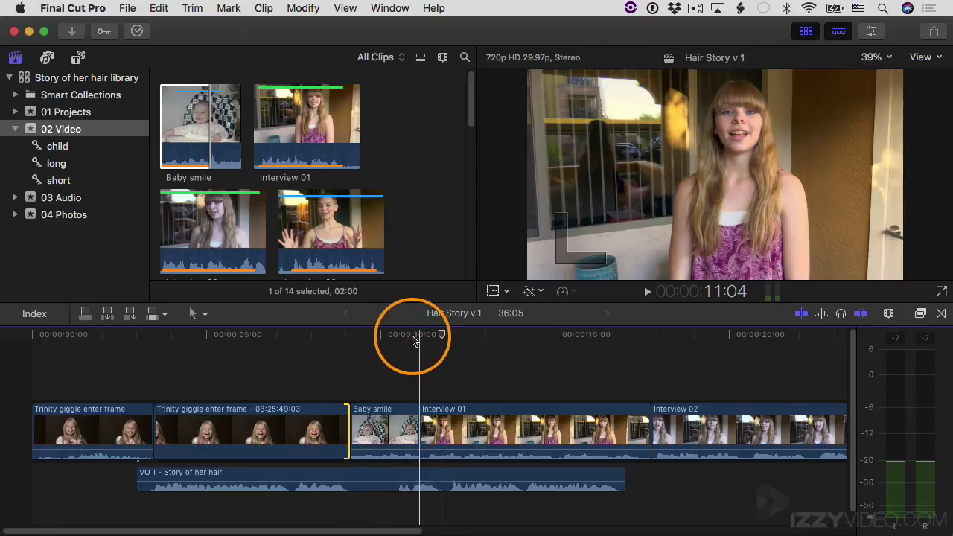
{"action": "left_click_drag", "start_coordinate": [386, 335], "coordinate": [713, 208]}
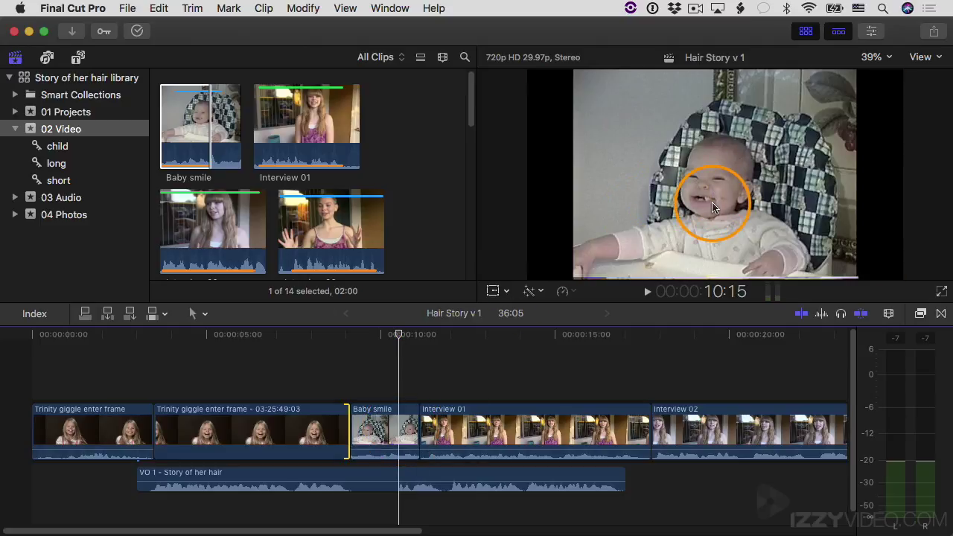
{"action": "left_click", "coordinate": [401, 426]}
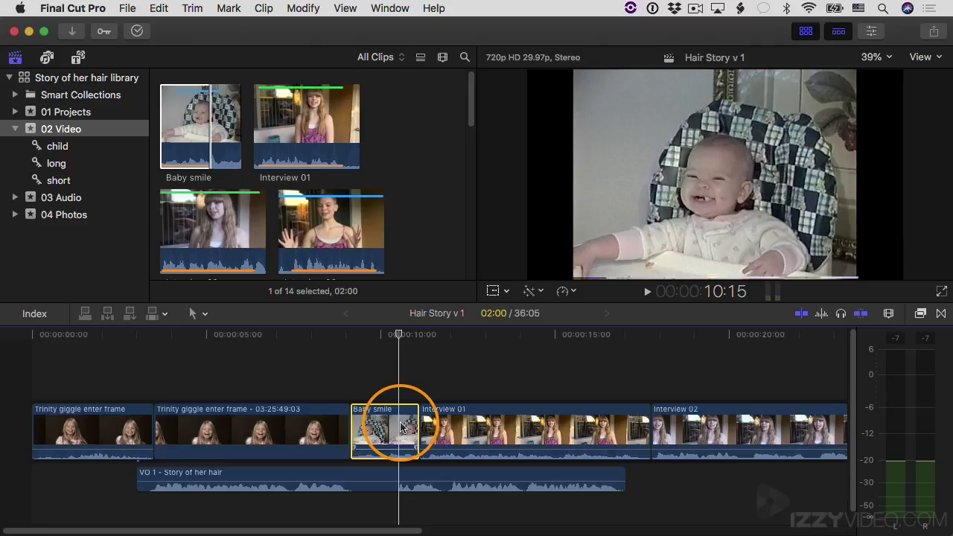
{"action": "left_click", "coordinate": [572, 295]}
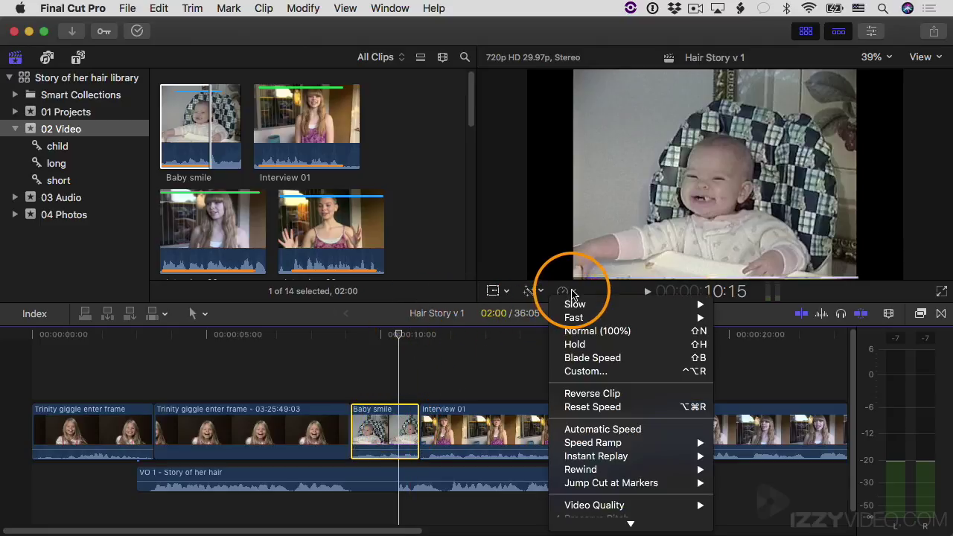
{"action": "mouse_move", "coordinate": [576, 307]}
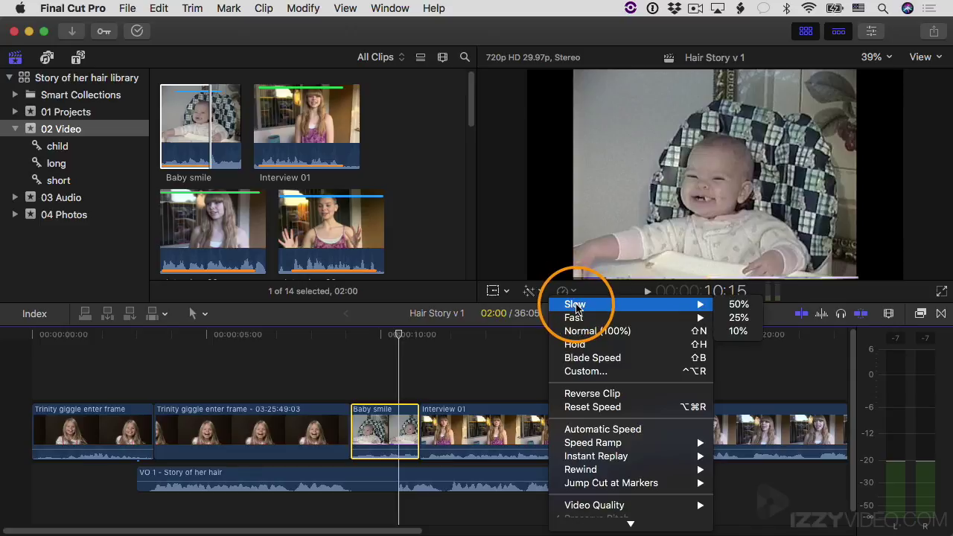
{"action": "left_click", "coordinate": [586, 346]}
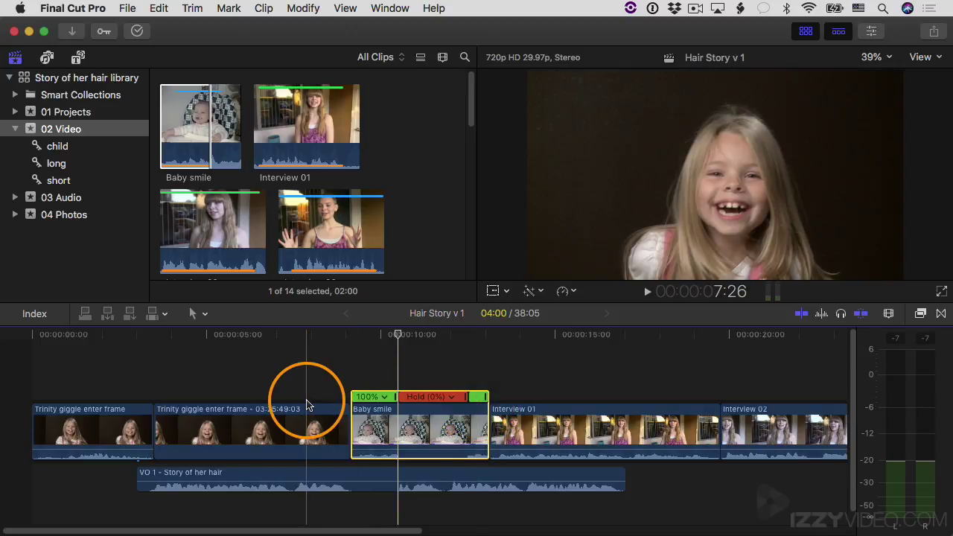
Play the hold against the voice-over, shorten the Hold segment so it ends at 11:26, and play it again.
{"action": "key", "text": "space"}
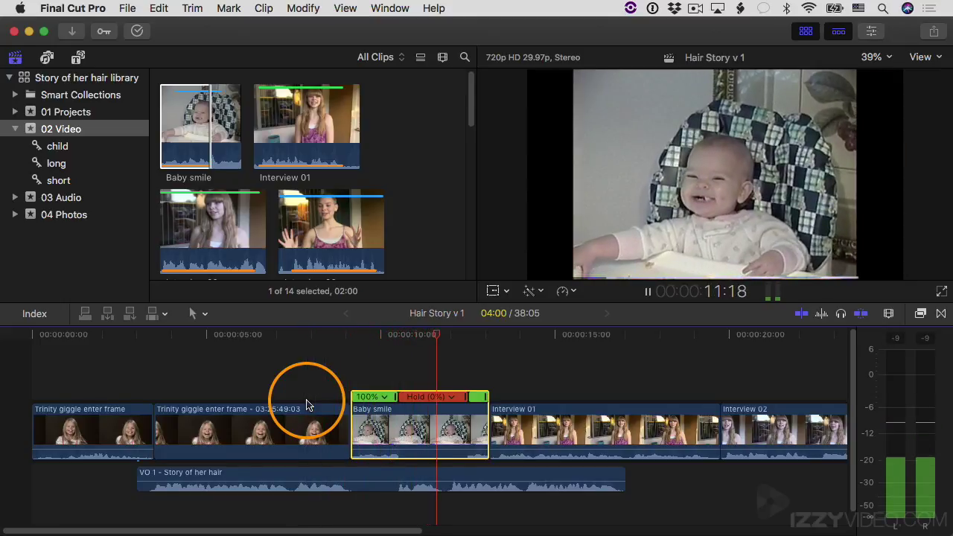
{"action": "key", "text": "space"}
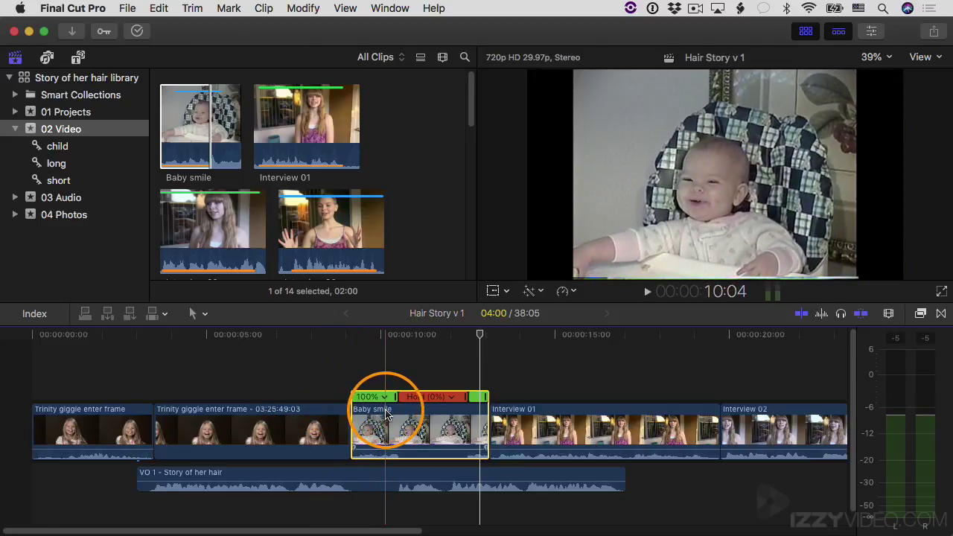
{"action": "key", "text": "space"}
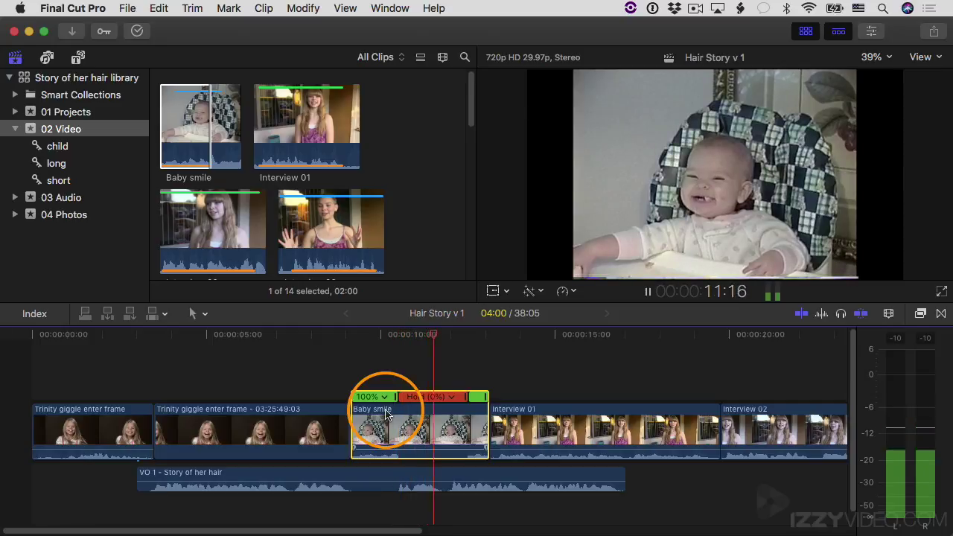
{"action": "key", "text": "space"}
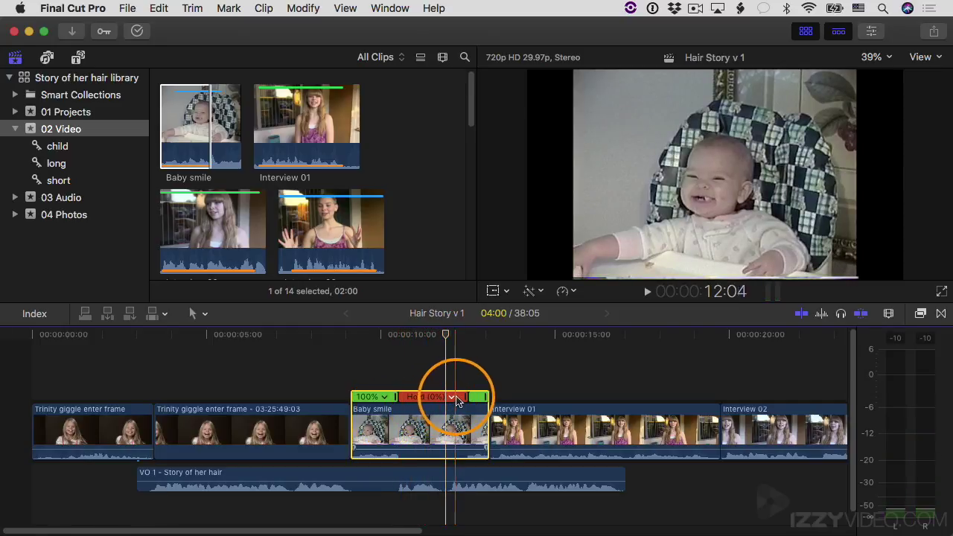
{"action": "left_click_drag", "start_coordinate": [464, 397], "coordinate": [445, 404]}
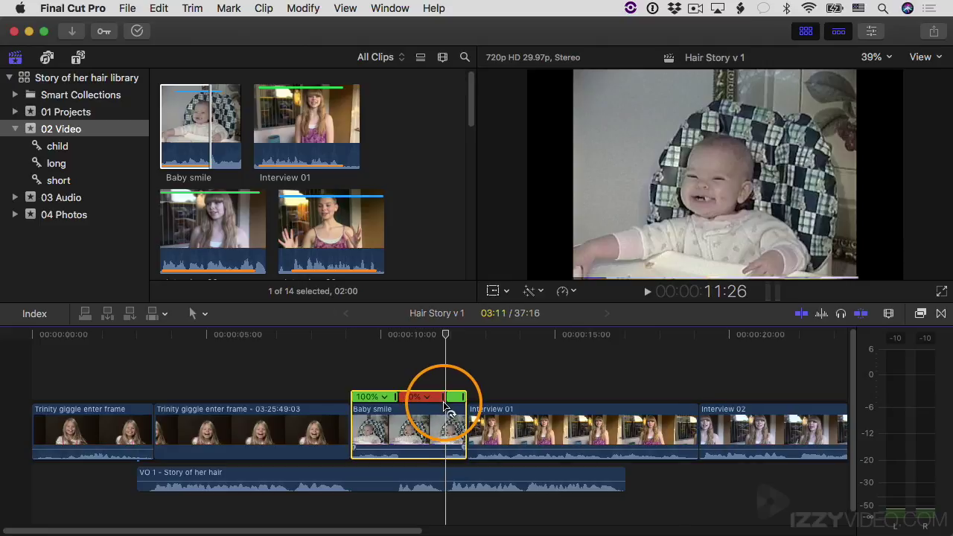
{"action": "key", "text": "space"}
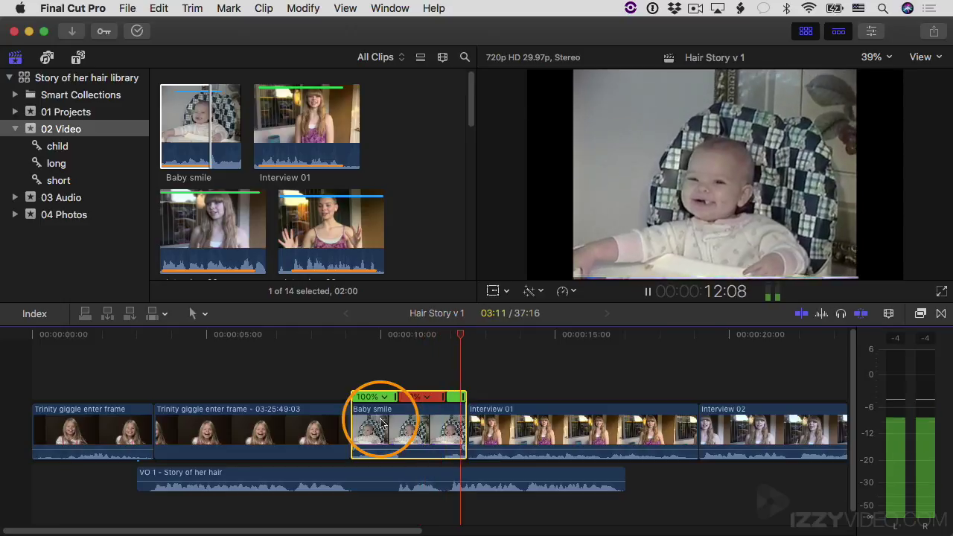
{"action": "key", "text": "space"}
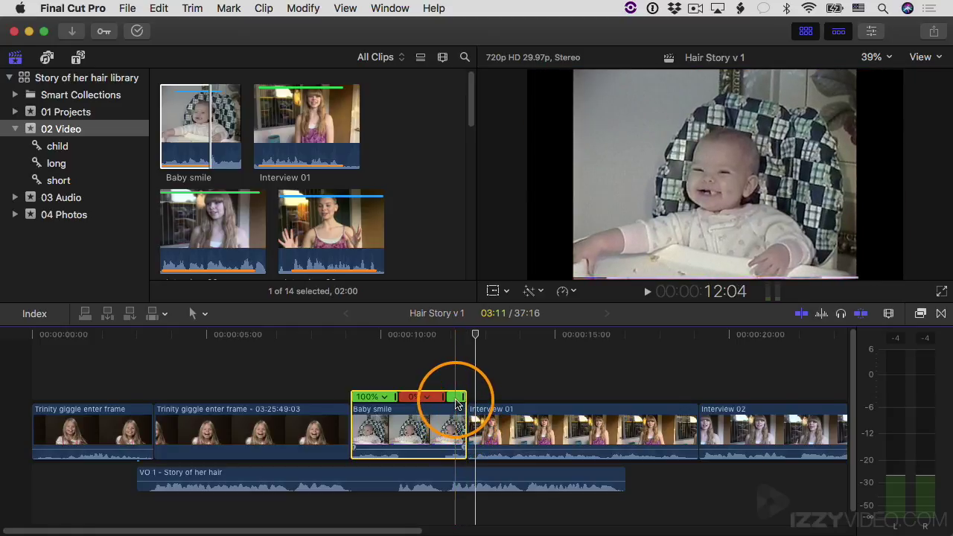
Select the range following the Hold segment in Baby smile, delete it, and play the cut into Interview 01.
{"action": "left_click", "coordinate": [457, 399]}
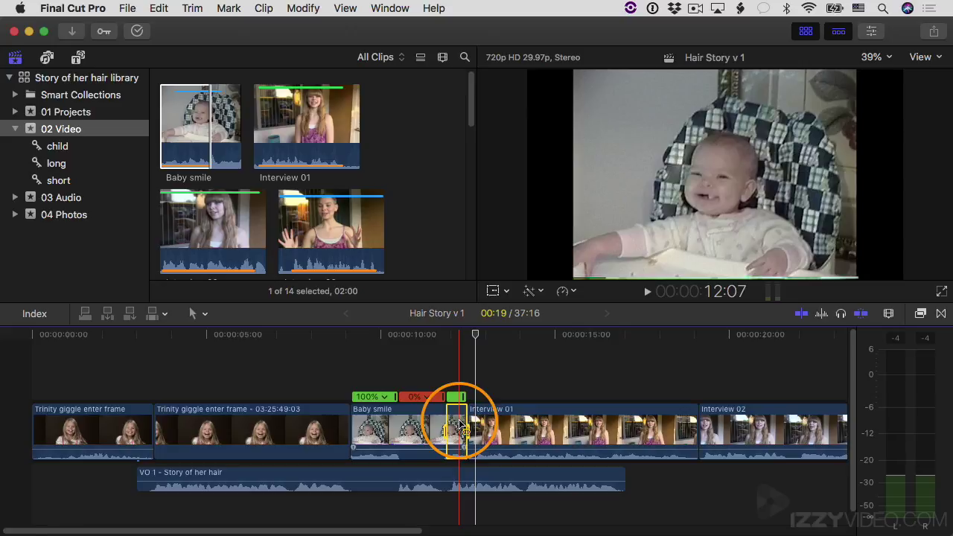
{"action": "left_click_drag", "start_coordinate": [460, 426], "coordinate": [460, 426]}
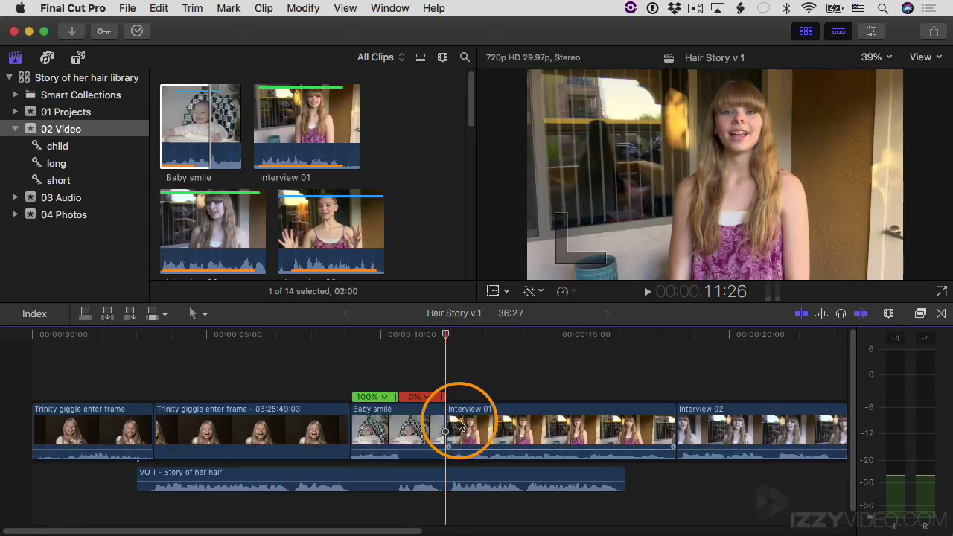
{"action": "left_click_drag", "start_coordinate": [444, 327], "coordinate": [317, 339]}
{"action": "key", "text": "space"}
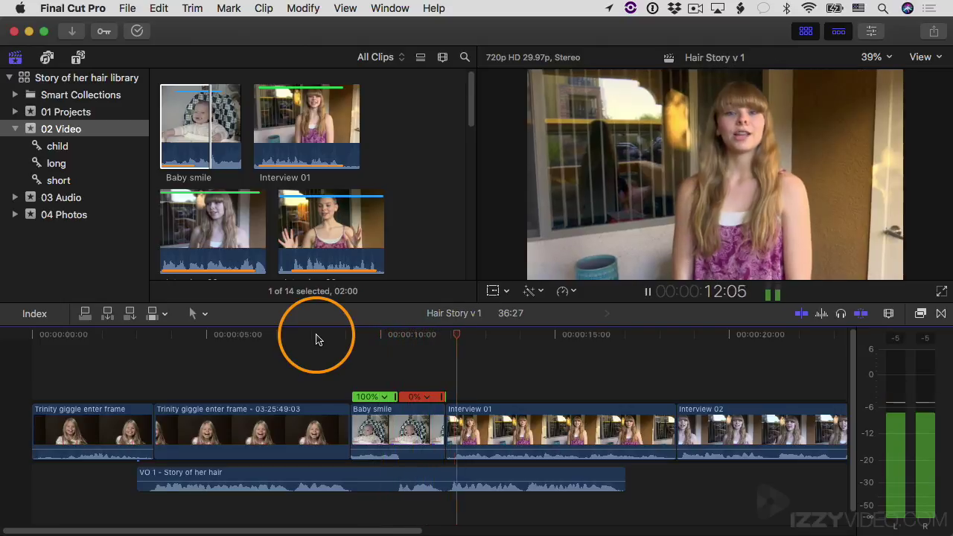
{"action": "key", "text": "space"}
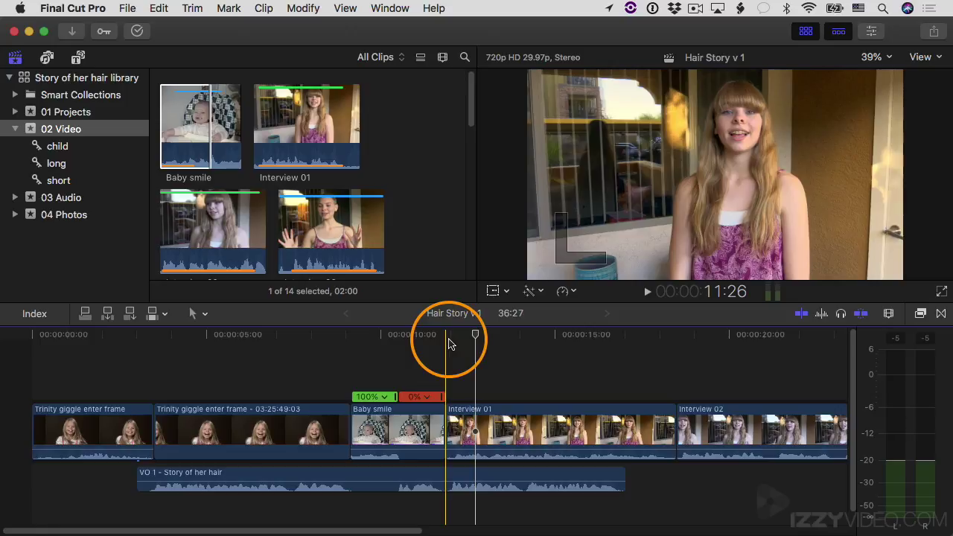
Trim the leftover single frame off the end of Baby smile so that the clip ends at 11:25.
{"action": "key", "text": "super+equal"}
{"action": "key", "text": "super+equal"}
{"action": "key", "text": "super+equal"}
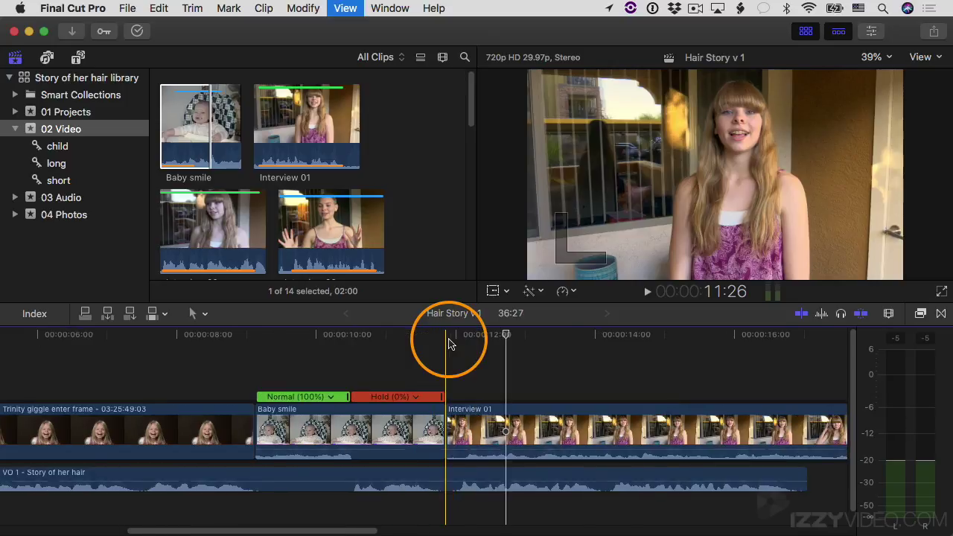
{"action": "key", "text": "super+equal"}
{"action": "key", "text": "super+equal"}
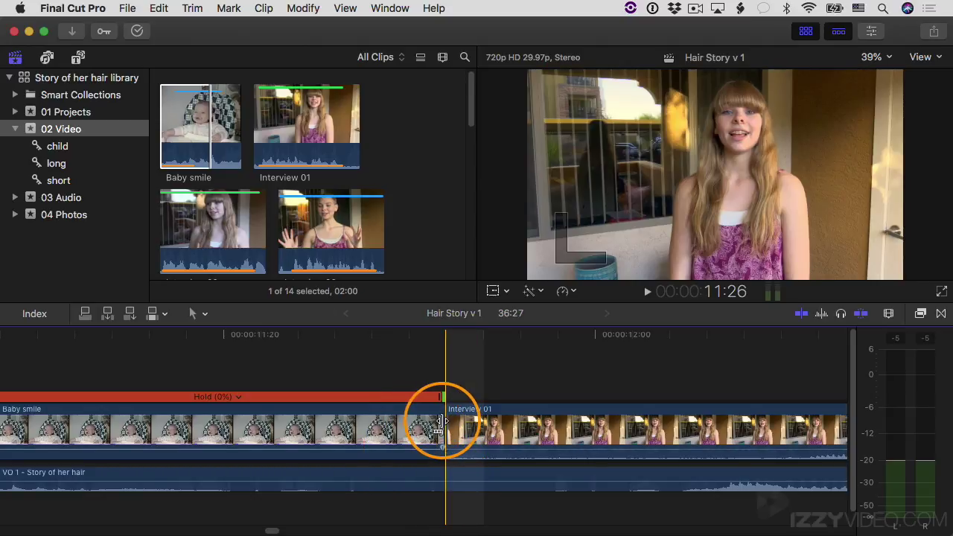
{"action": "left_click_drag", "start_coordinate": [441, 422], "coordinate": [385, 422]}
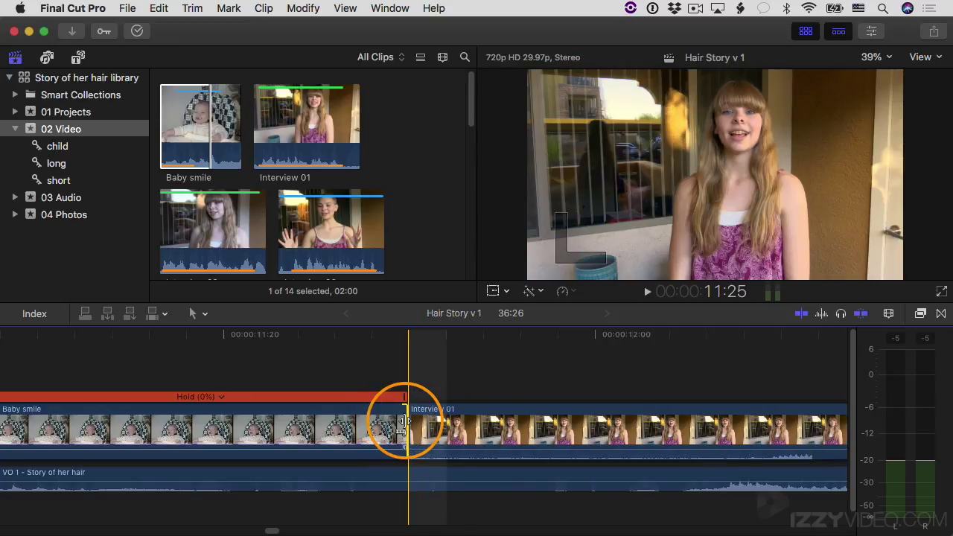
{"action": "key", "text": "super+minus"}
{"action": "key", "text": "super+minus"}
{"action": "key", "text": "super+minus"}
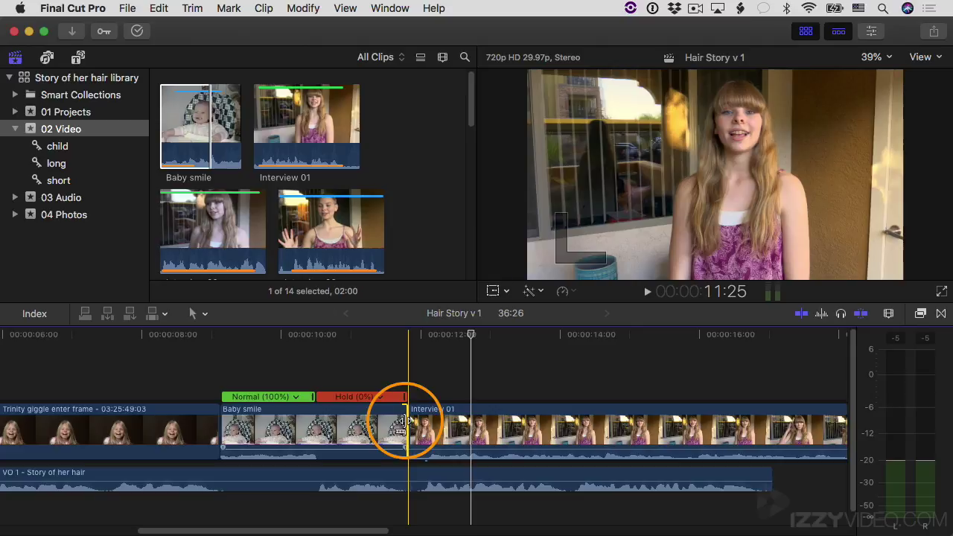
Step frame by frame around the cut between Baby smile and Interview 01 to check for stray frames.
{"action": "key", "text": "super+equal"}
{"action": "key", "text": "super+equal"}
{"action": "key", "text": "super+equal"}
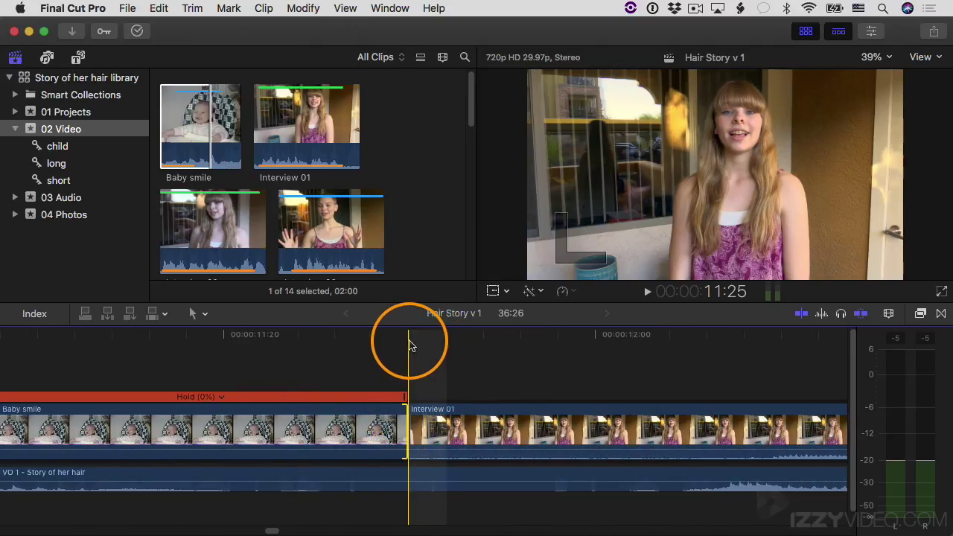
{"action": "left_click", "coordinate": [373, 336]}
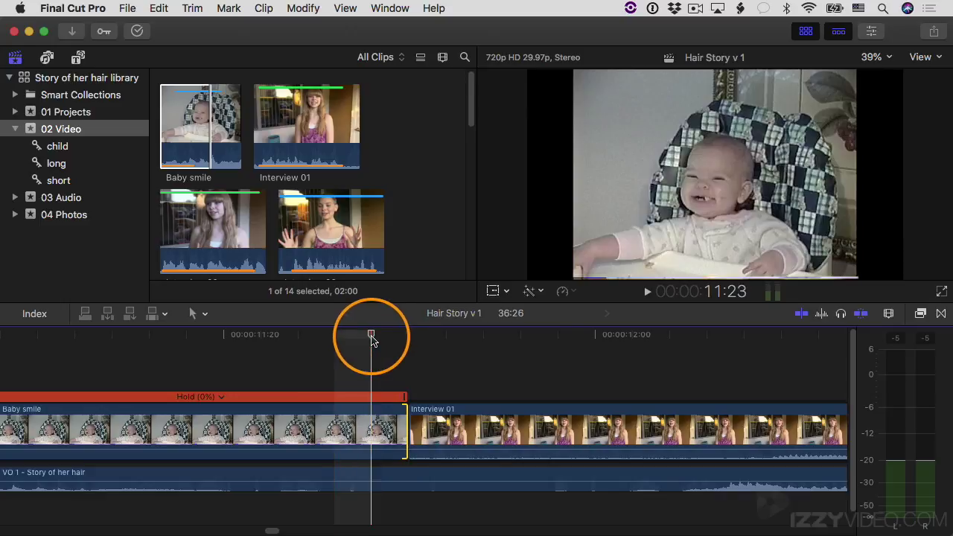
{"action": "left_click", "coordinate": [373, 339]}
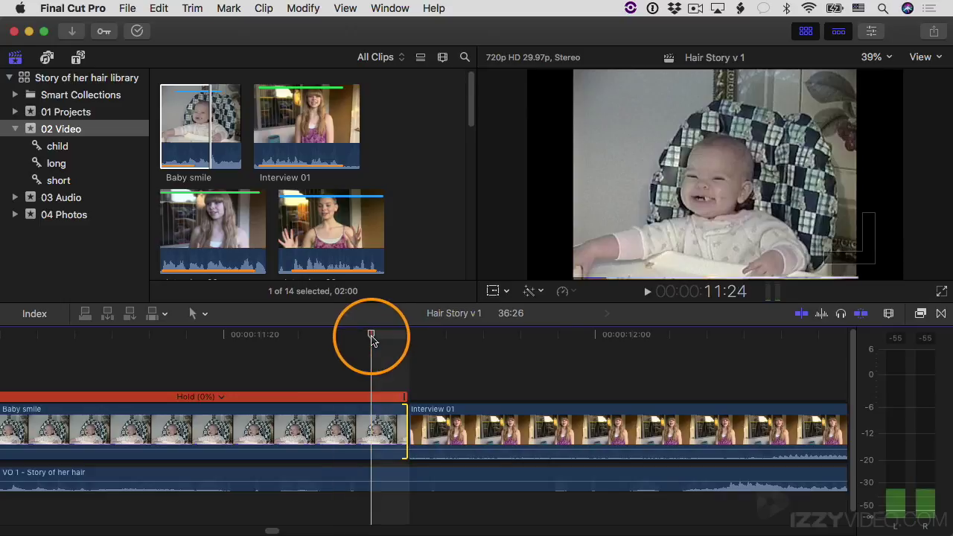
{"action": "key", "text": "Right"}
{"action": "key", "text": "Left"}
{"action": "key", "text": "Left"}
{"action": "key", "text": "Left"}
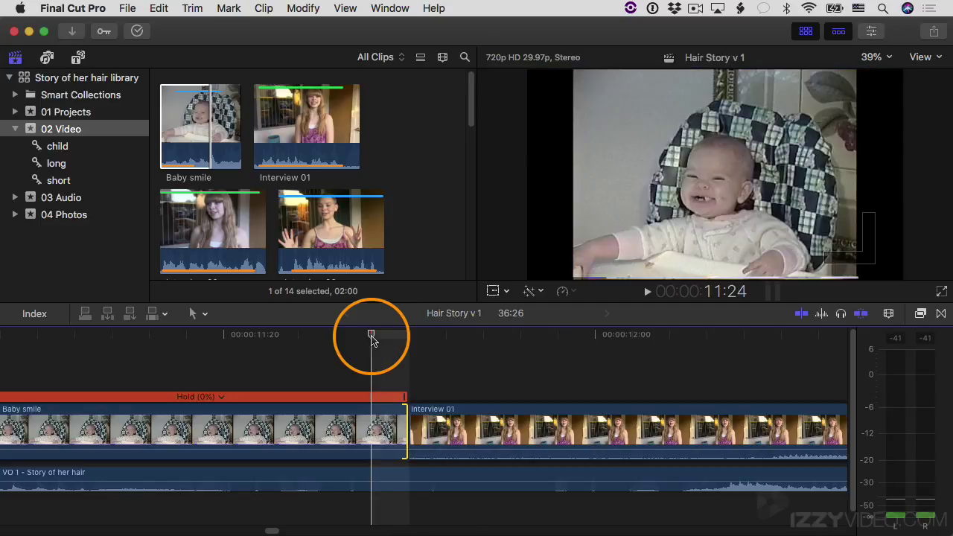
{"action": "key", "text": "Left"}
{"action": "key", "text": "Right"}
{"action": "key", "text": "Right"}
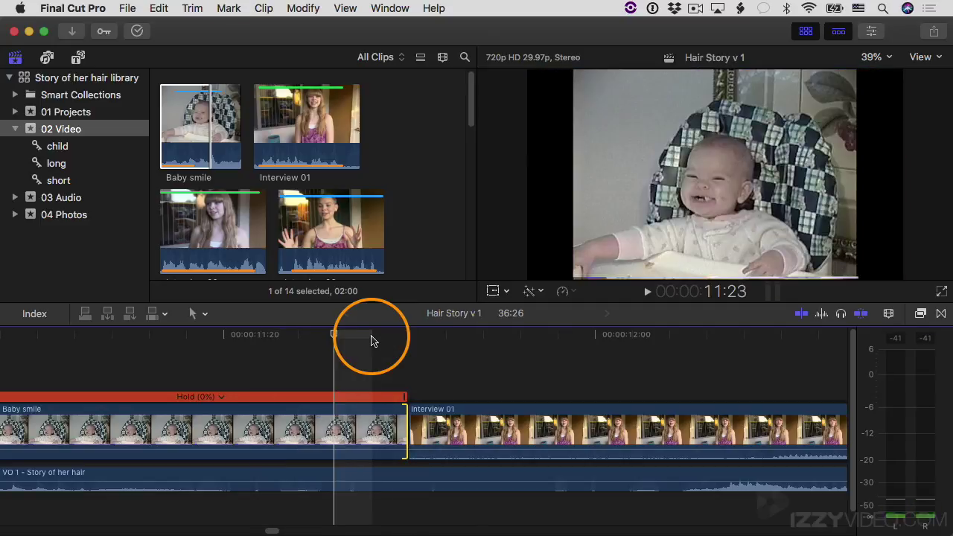
{"action": "key", "text": "Right"}
{"action": "key", "text": "Right"}
{"action": "key", "text": "Left"}
{"action": "key", "text": "Left"}
{"action": "key", "text": "Left"}
{"action": "key", "text": "Left"}
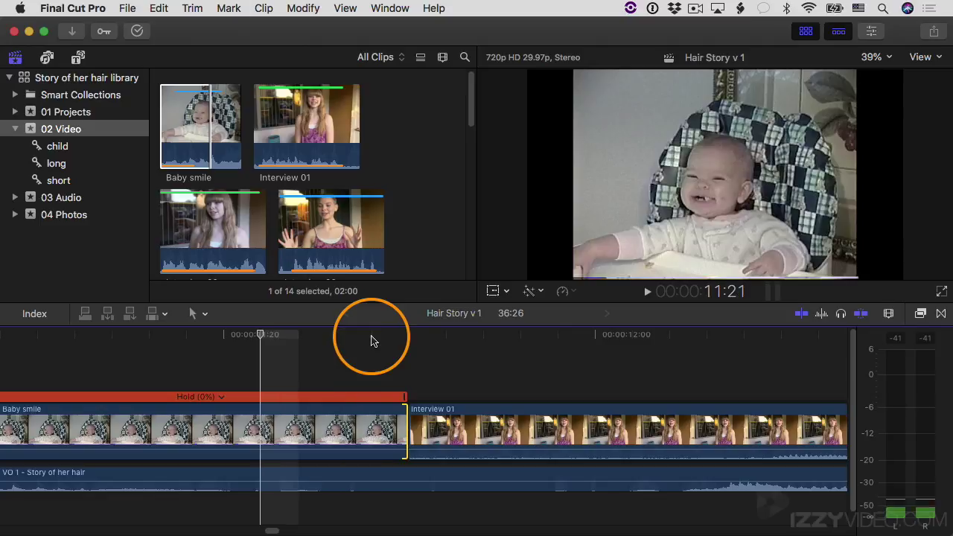
{"action": "key", "text": "Right"}
{"action": "key", "text": "Right"}
{"action": "key", "text": "Right"}
{"action": "key", "text": "Right"}
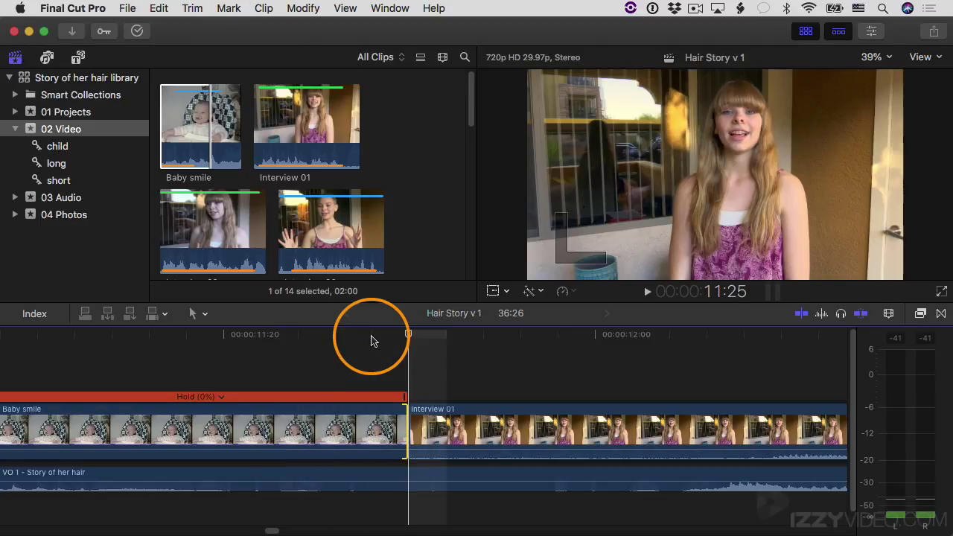
Hide the retime editor for the Baby smile clip.
{"action": "key", "text": "super+minus"}
{"action": "key", "text": "super+minus"}
{"action": "key", "text": "super+minus"}
{"action": "key", "text": "super+minus"}
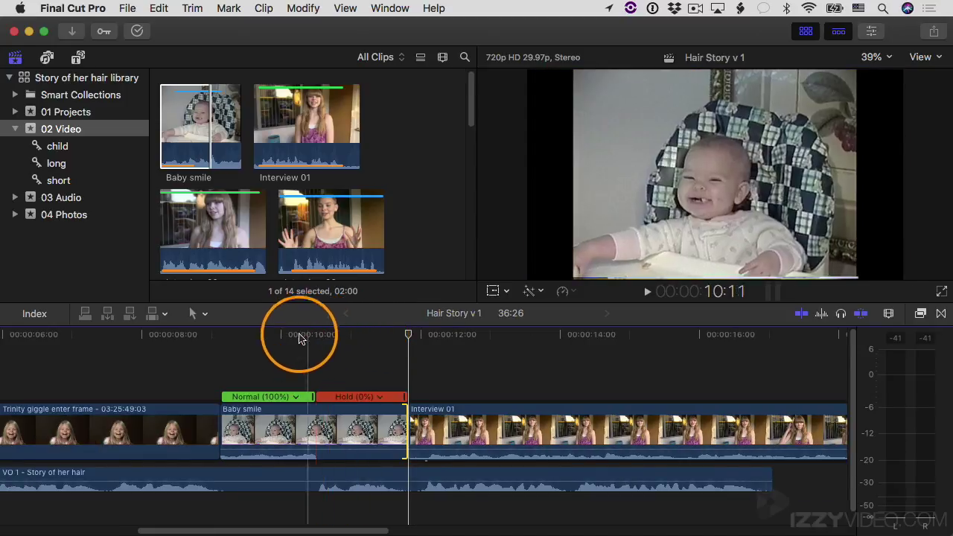
{"action": "left_click", "coordinate": [318, 422]}
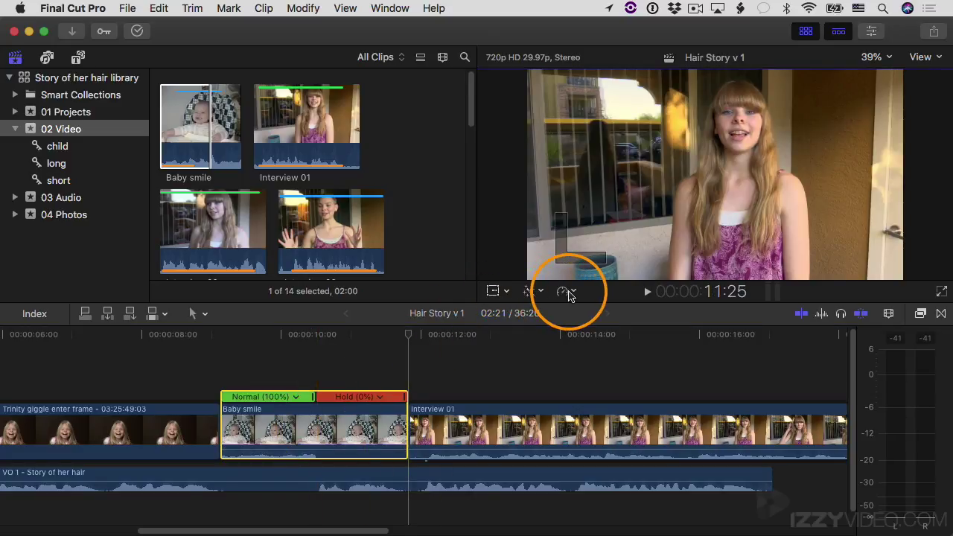
{"action": "left_click", "coordinate": [568, 294]}
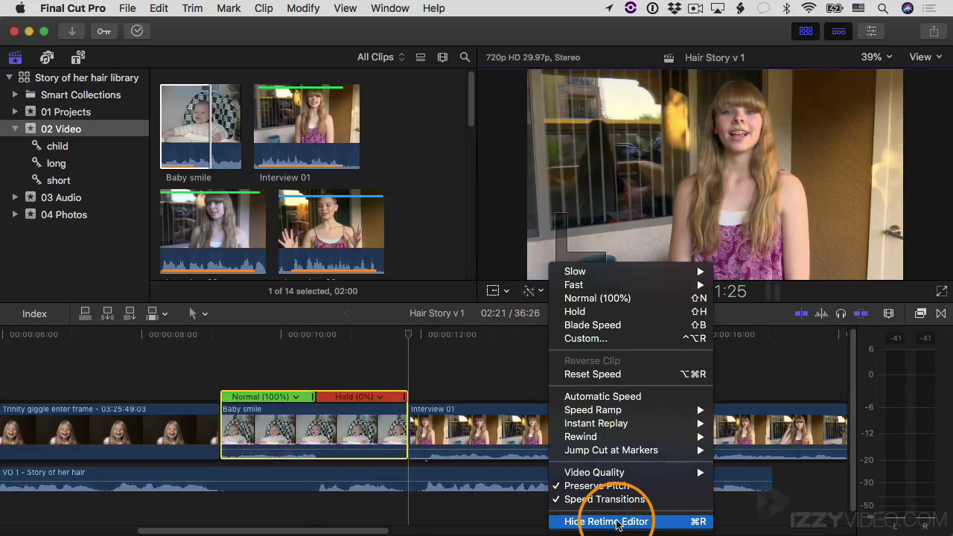
{"action": "left_click", "coordinate": [617, 525]}
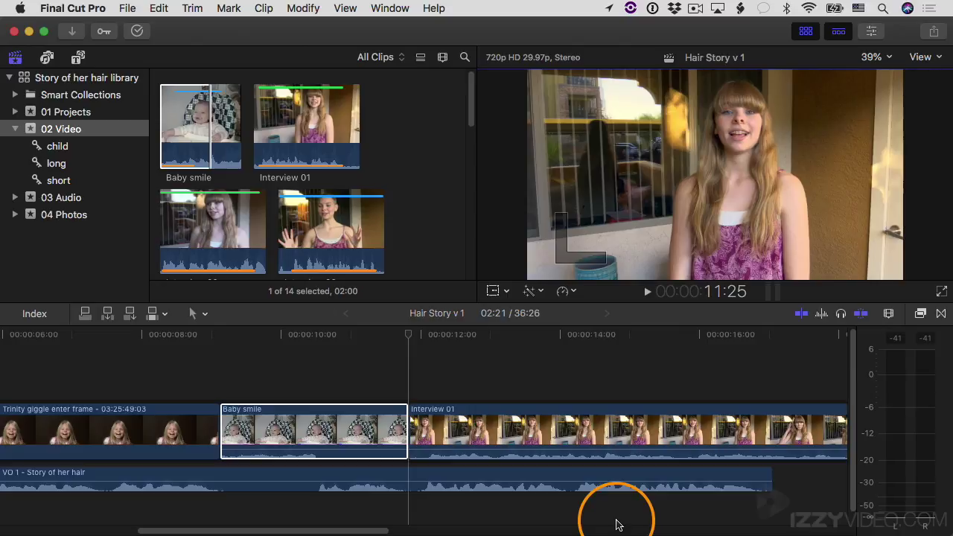
Play the sequence from 6:27 through Baby smile and into Interview 01 to review the timing.
{"action": "left_click_drag", "start_coordinate": [389, 334], "coordinate": [67, 341]}
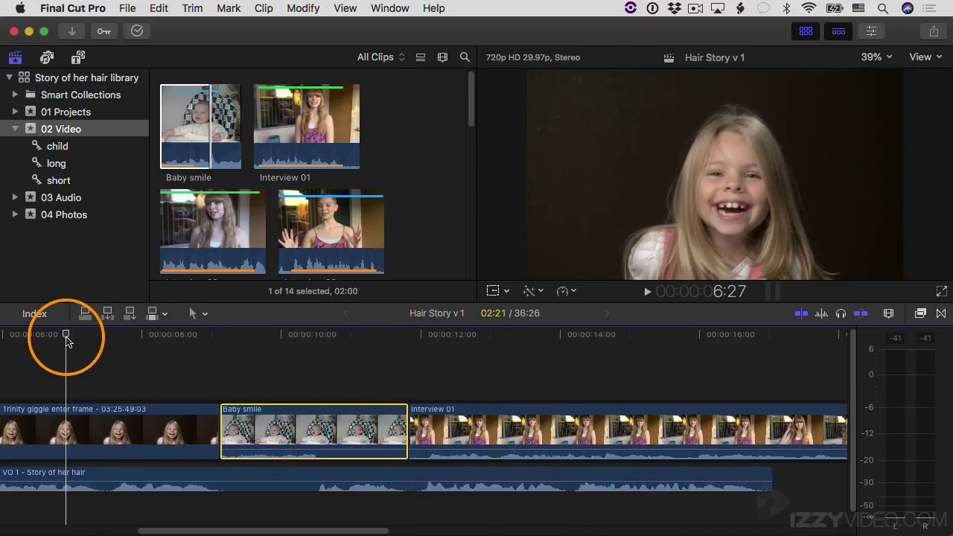
{"action": "key", "text": "space"}
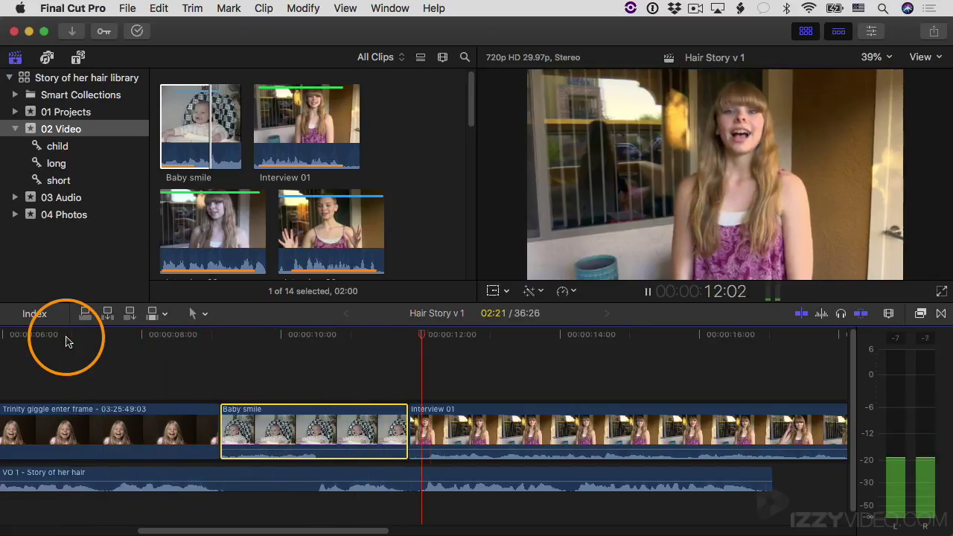
{"action": "key", "text": "space"}
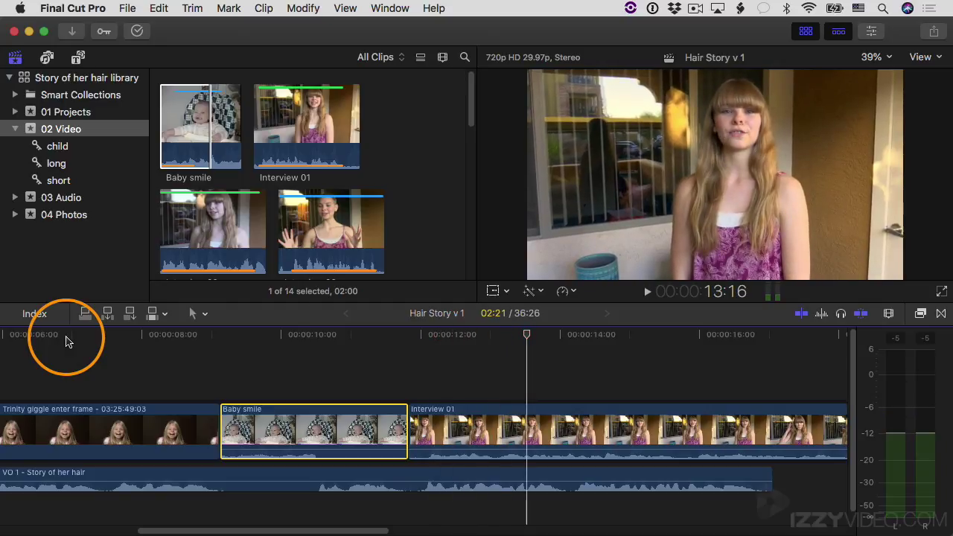